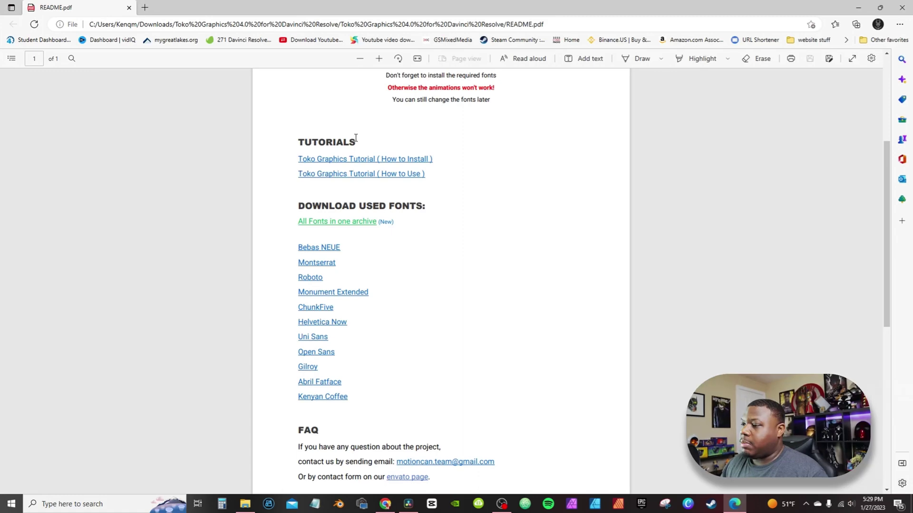
# Open the Bebas Neue font download page from the README's Download Used Fonts link
pyautogui.click(331, 249)
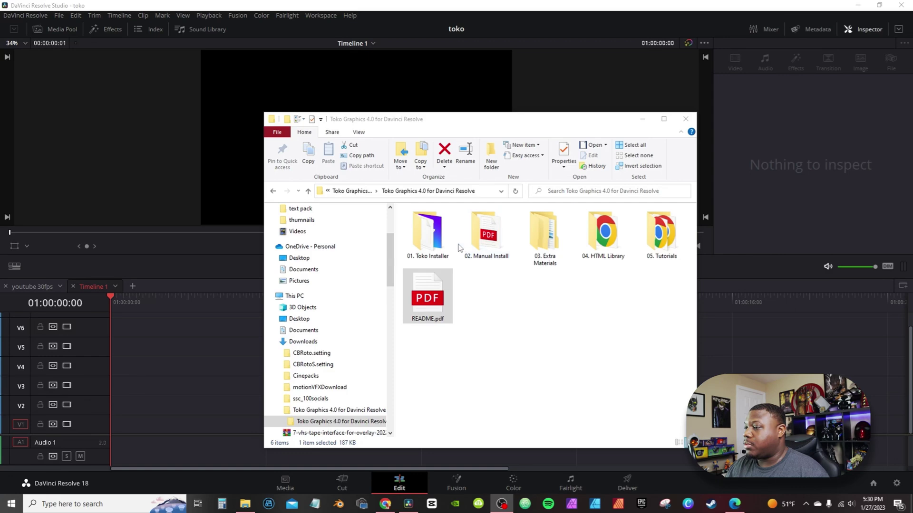
# Check the 01. Toko Installer folder, then go into 02. Manual Install > Files
pyautogui.doubleClick(448, 246)
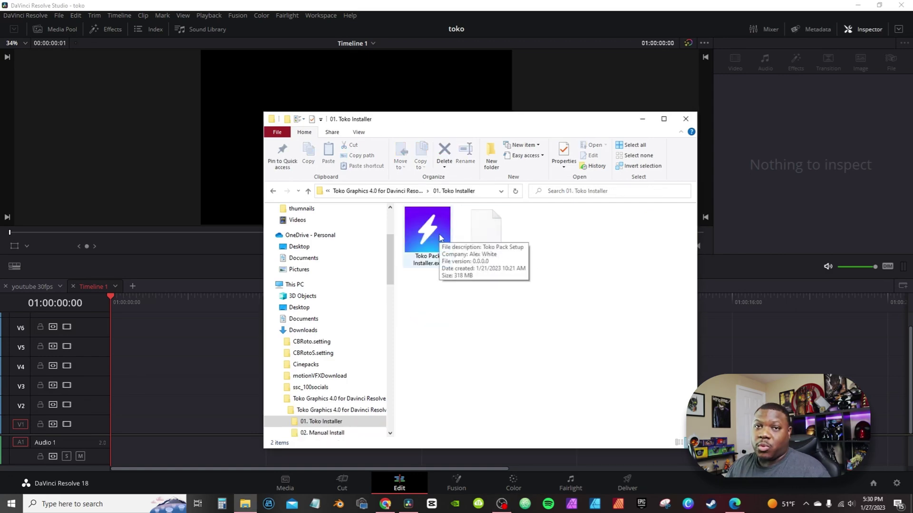
pyautogui.click(273, 192)
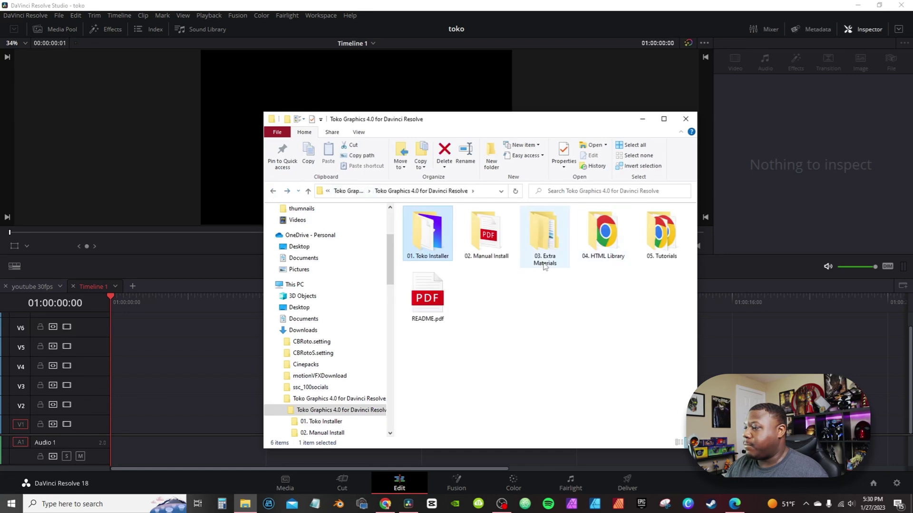
pyautogui.doubleClick(486, 234)
pyautogui.doubleClick(429, 234)
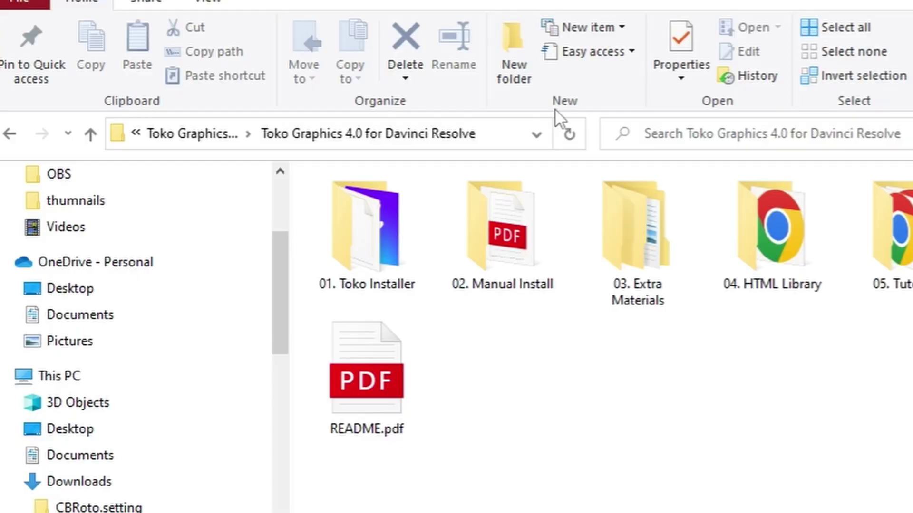
# Browse to 03. Extra Materials > Glitch FX > Elements to see the Colorful and Monochrome folders
pyautogui.doubleClick(632, 237)
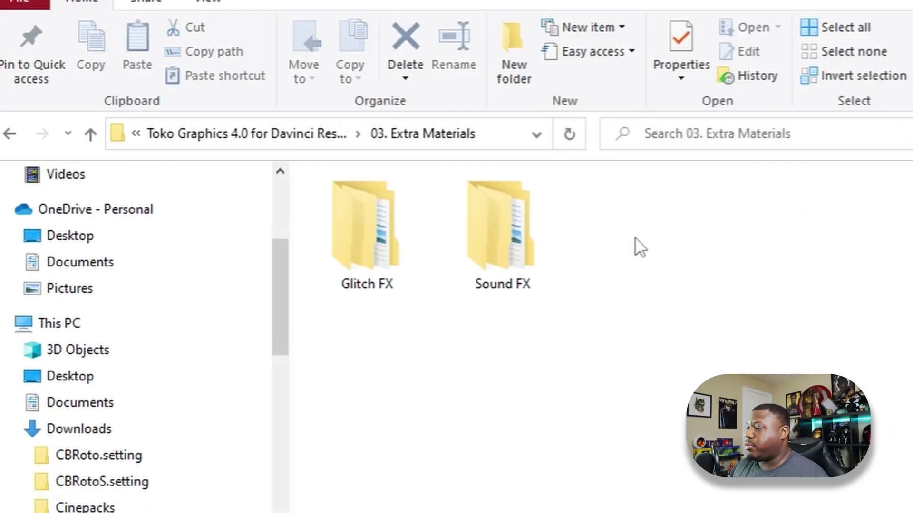
pyautogui.doubleClick(380, 251)
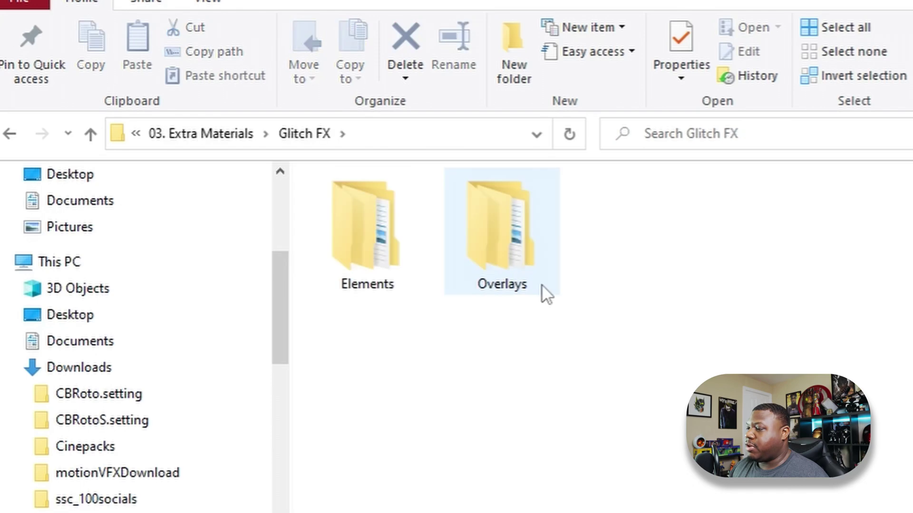
pyautogui.doubleClick(393, 253)
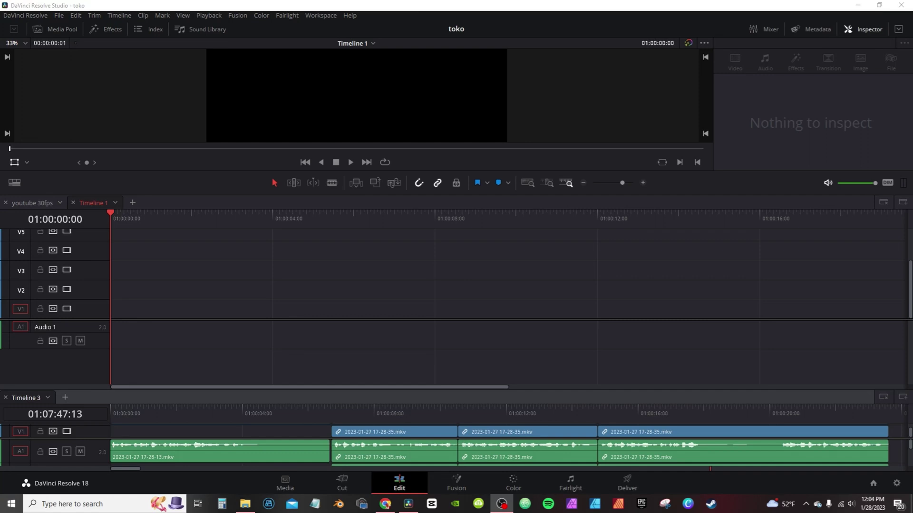
# Filter the full-height Effects library to 'toko' and place Toko - Typography 43 on V1
pyautogui.click(115, 30)
pyautogui.click(51, 61)
pyautogui.write('toko')
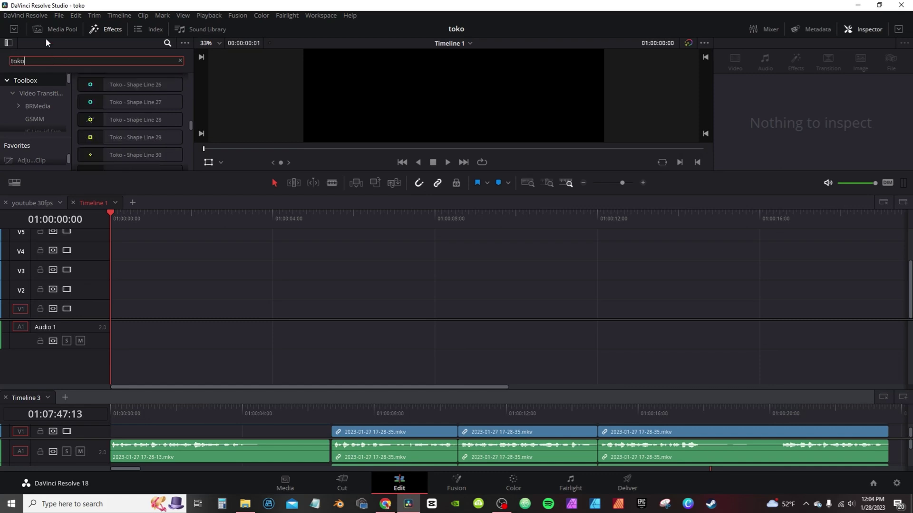
pyautogui.click(13, 30)
pyautogui.moveTo(190, 292); pyautogui.dragTo(190, 375)
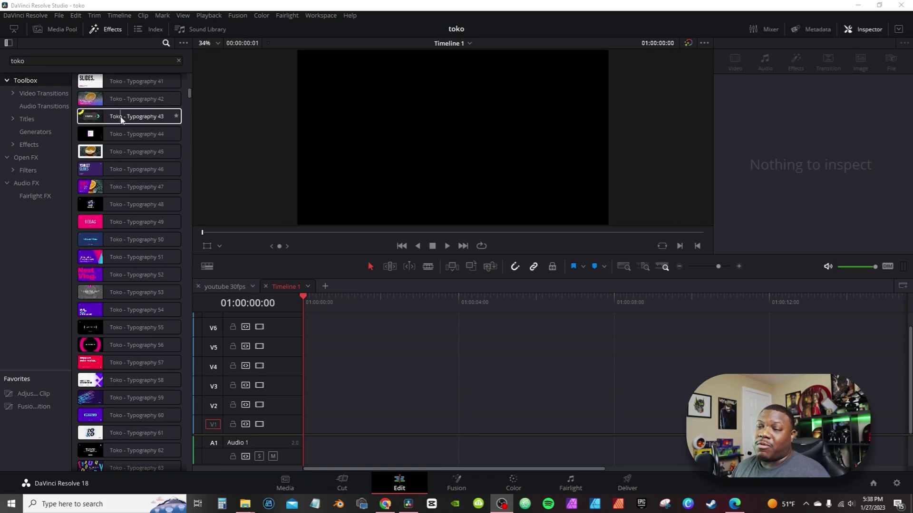
pyautogui.moveTo(123, 118); pyautogui.dragTo(346, 392)
# Change the Typography 43 GRAPHICS text font from Bebas Neue to Asset
pyautogui.moveTo(373, 307); pyautogui.dragTo(380, 318)
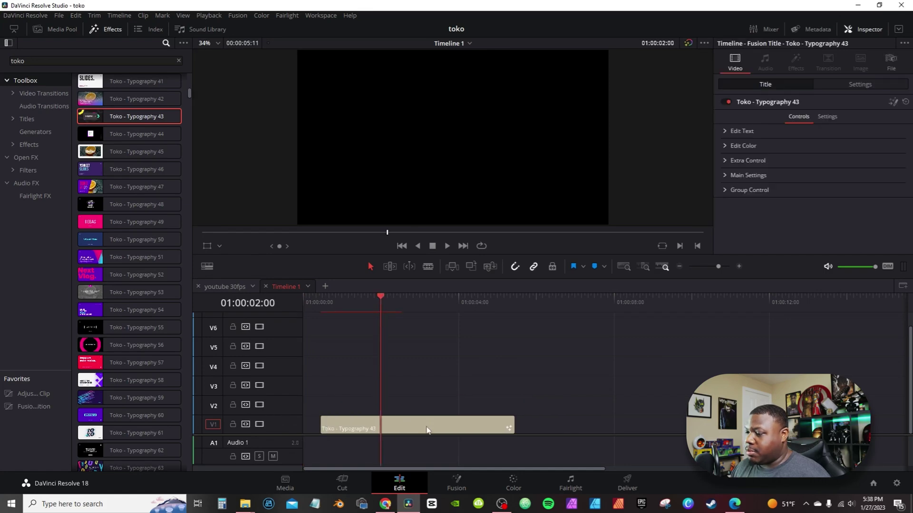
pyautogui.click(725, 131)
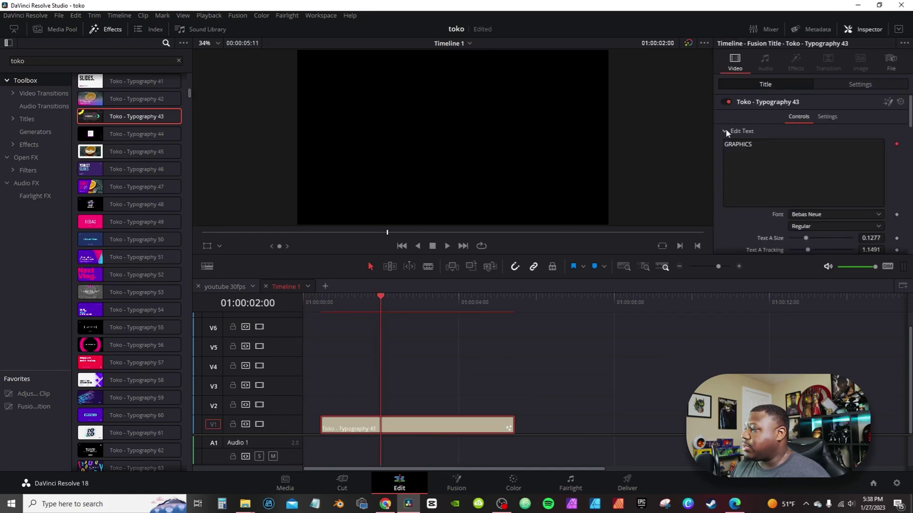
pyautogui.click(826, 215)
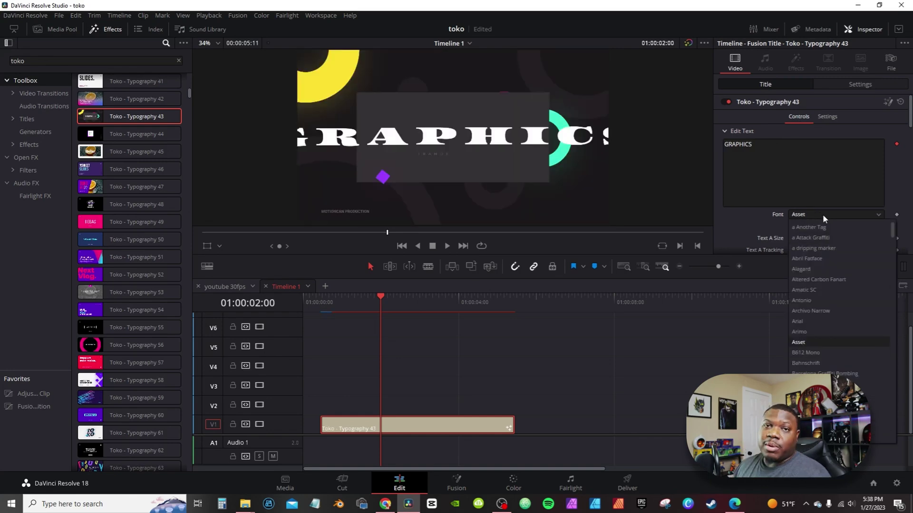
pyautogui.click(823, 214)
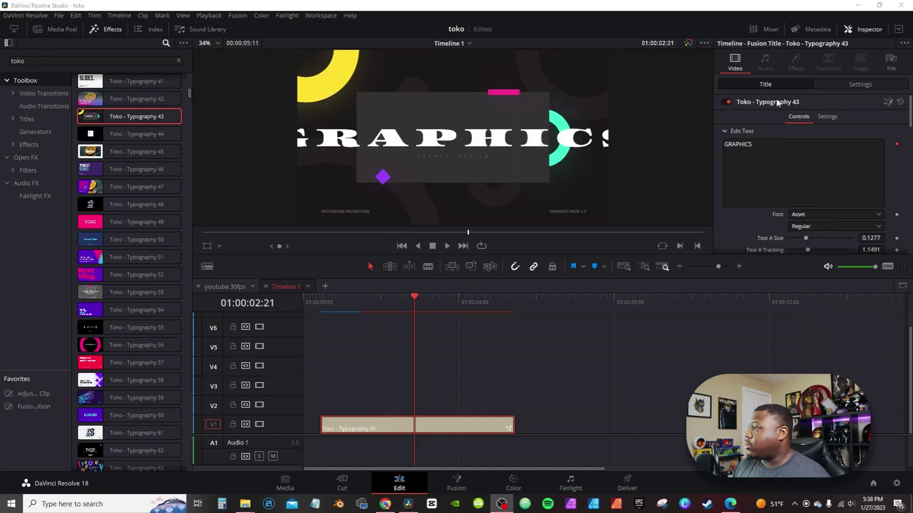
pyautogui.click(898, 29)
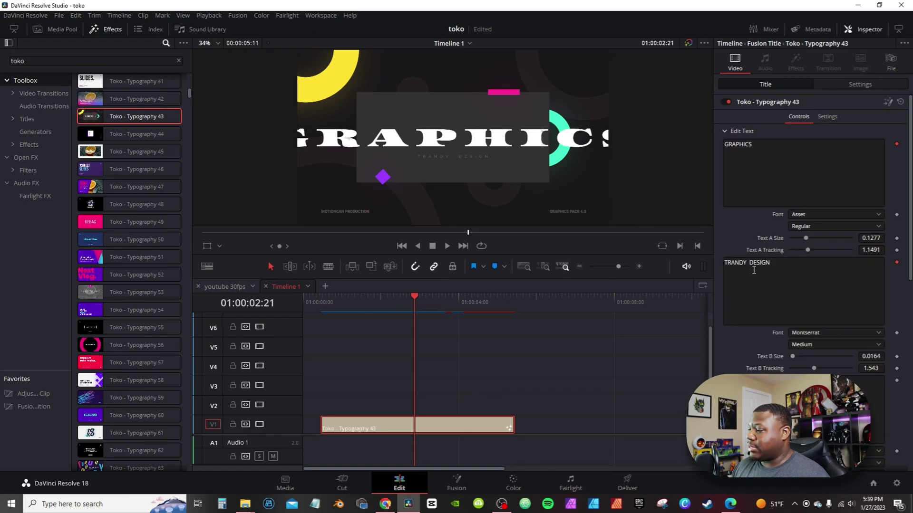
pyautogui.scroll(-8, 756, 285)
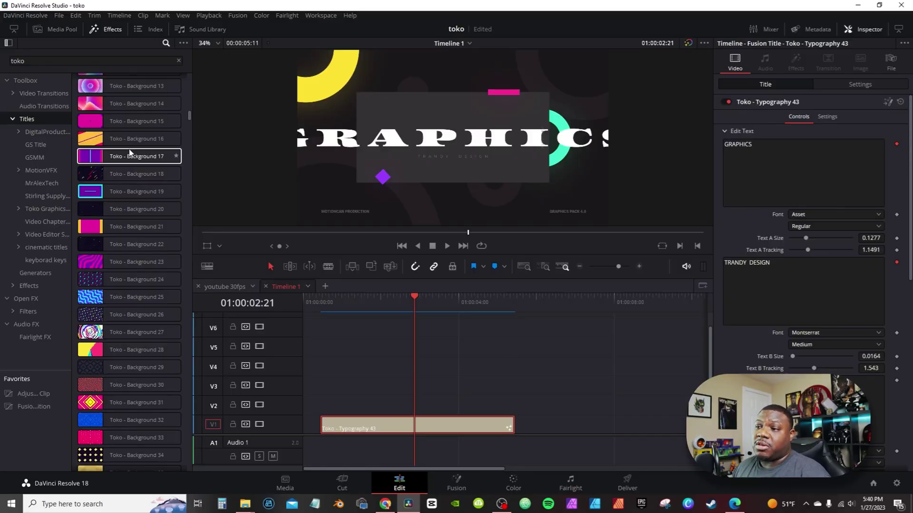
# Add Toko - Background 17 after the title on V1 and play its animation
pyautogui.moveTo(125, 158); pyautogui.dragTo(569, 424)
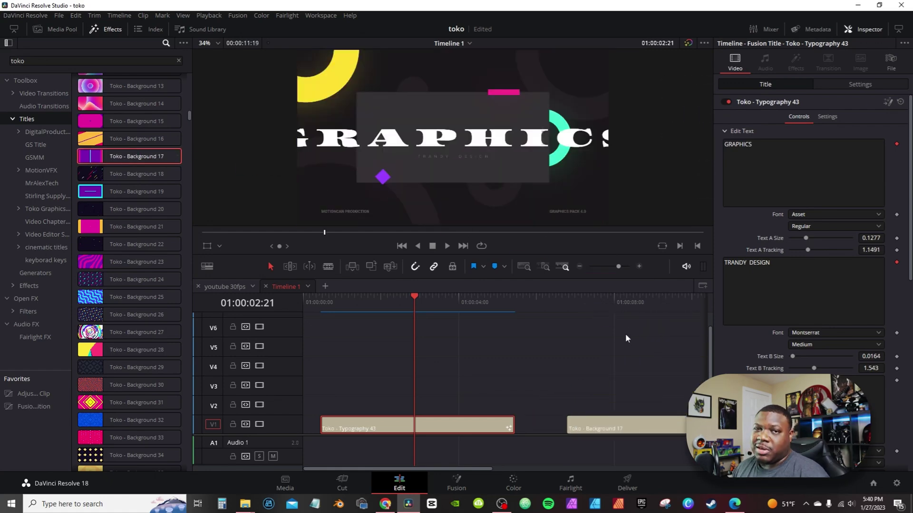
pyautogui.moveTo(617, 304); pyautogui.dragTo(639, 328)
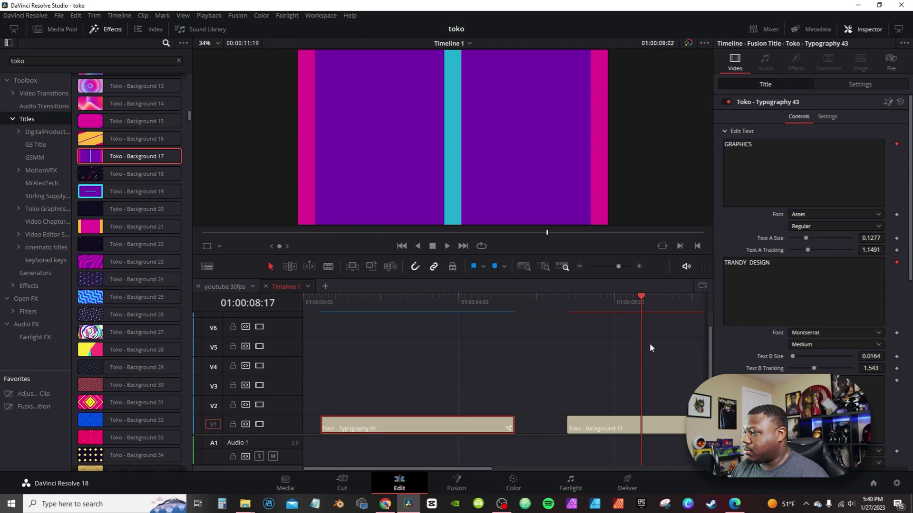
pyautogui.hscroll(3, 509, 382)
pyautogui.click(407, 302)
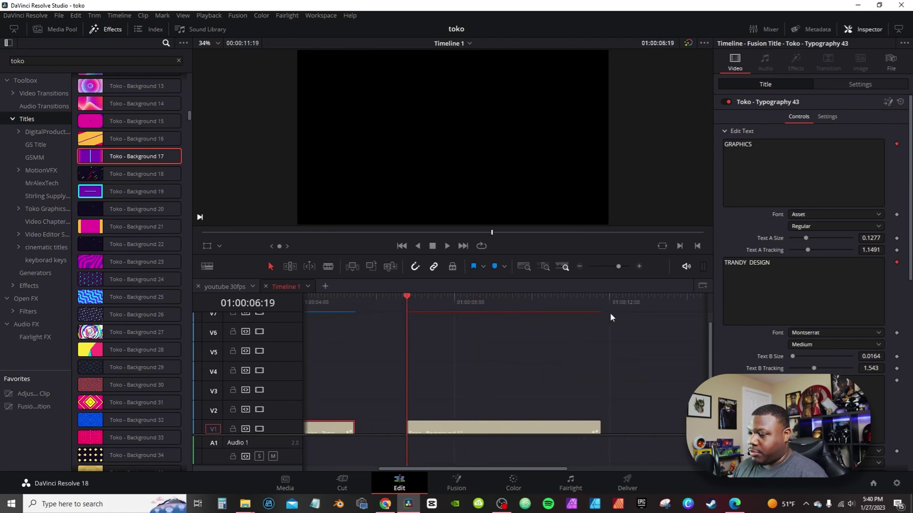
pyautogui.click(581, 308)
pyautogui.press('space')
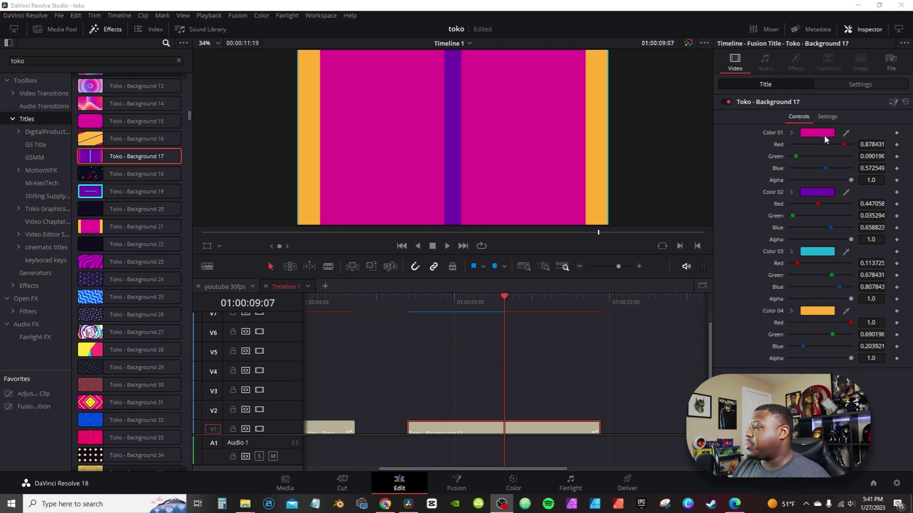
pyautogui.click(791, 133)
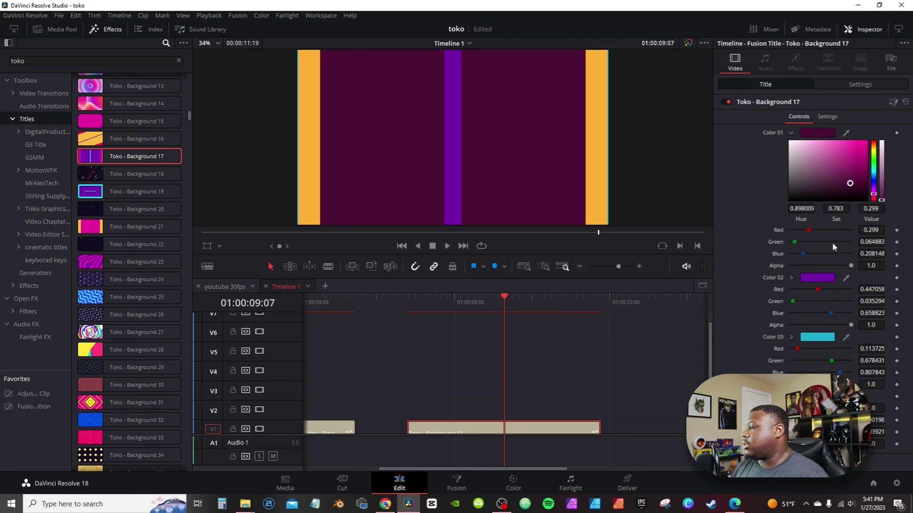
# Recolour Background 17's Color 01 to dark maroon and collapse the colour picker
pyautogui.click(791, 133)
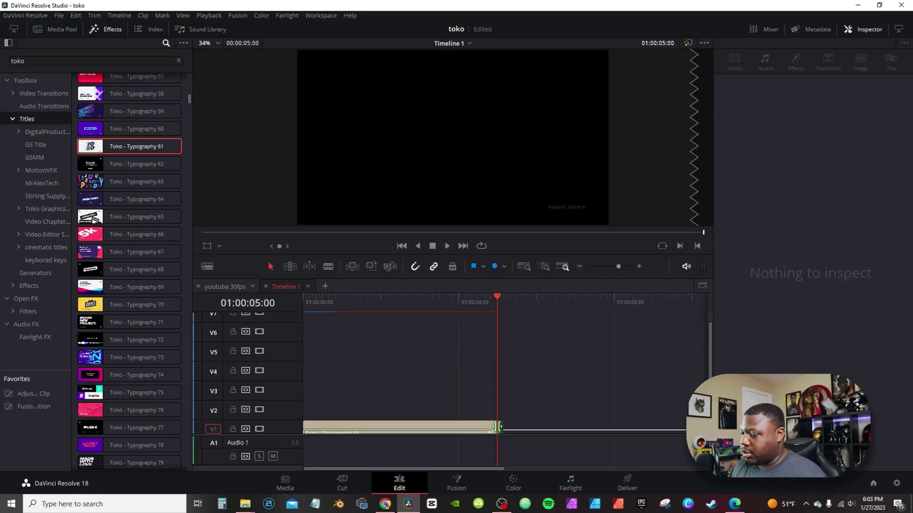
# Lengthen the Typography 61 title on V1 and play its GS MixedMedia animation
pyautogui.moveTo(497, 426); pyautogui.dragTo(682, 426)
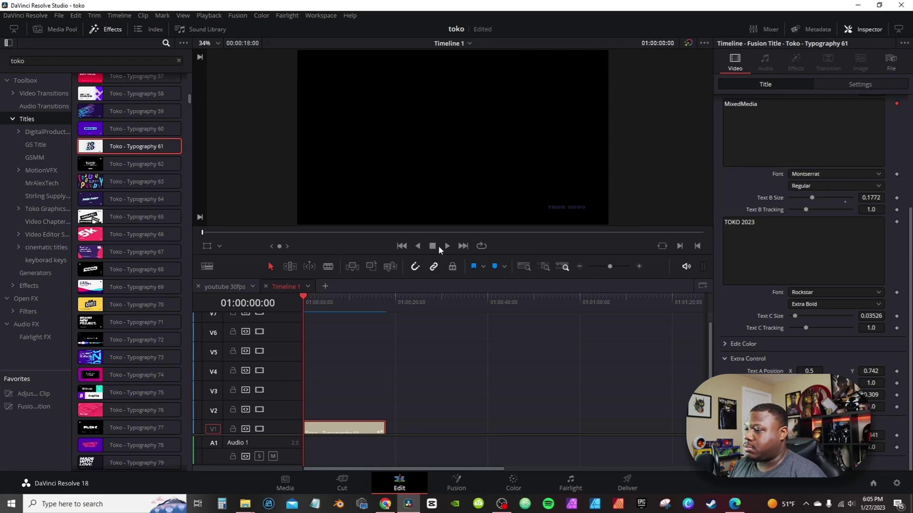
pyautogui.click(447, 246)
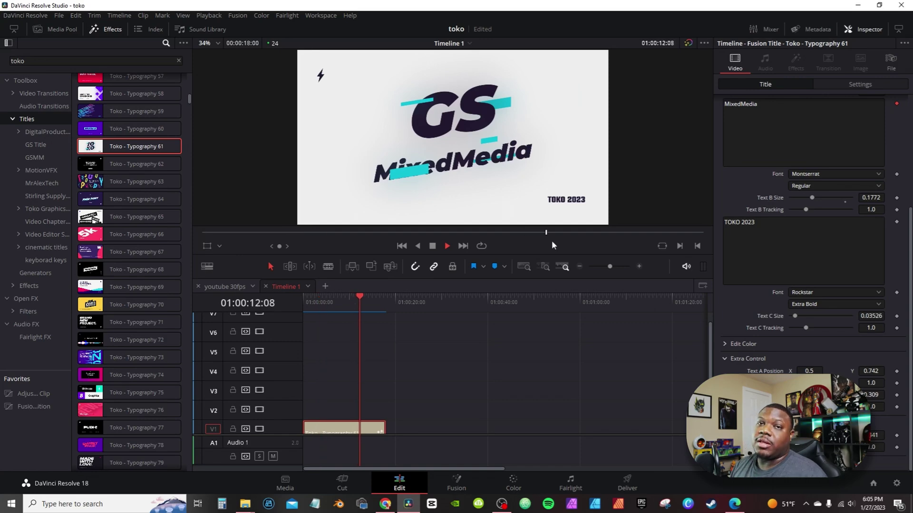
pyautogui.press('space')
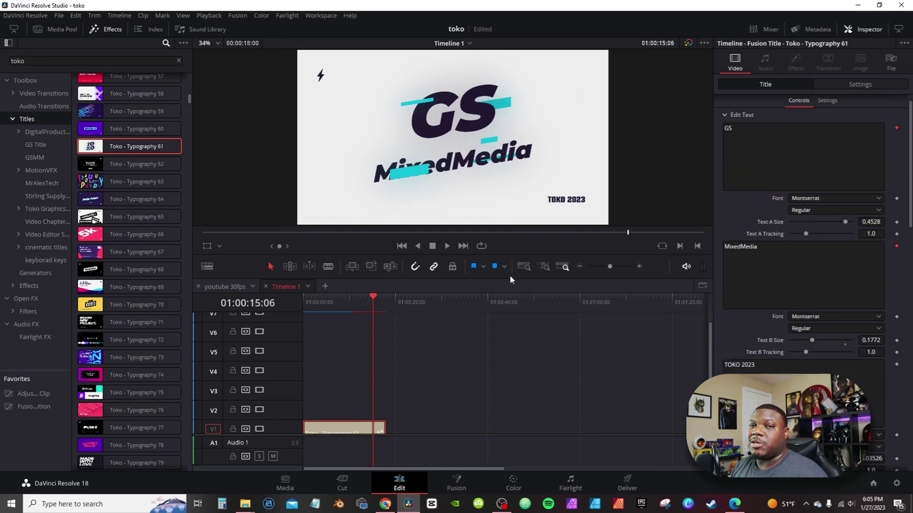
# Delete the TOKO 2023 line from the Typography 61 title's Text C
pyautogui.scroll(1, 802, 175)
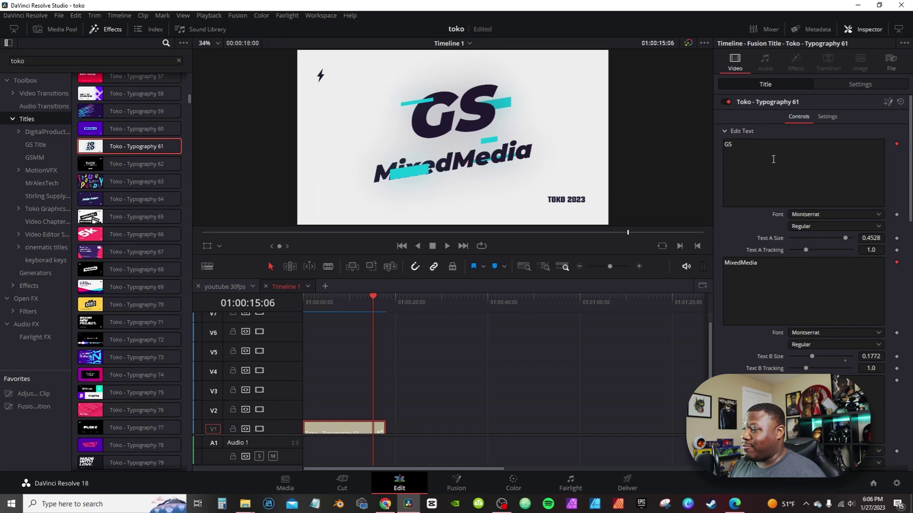
pyautogui.scroll(-3, 772, 372)
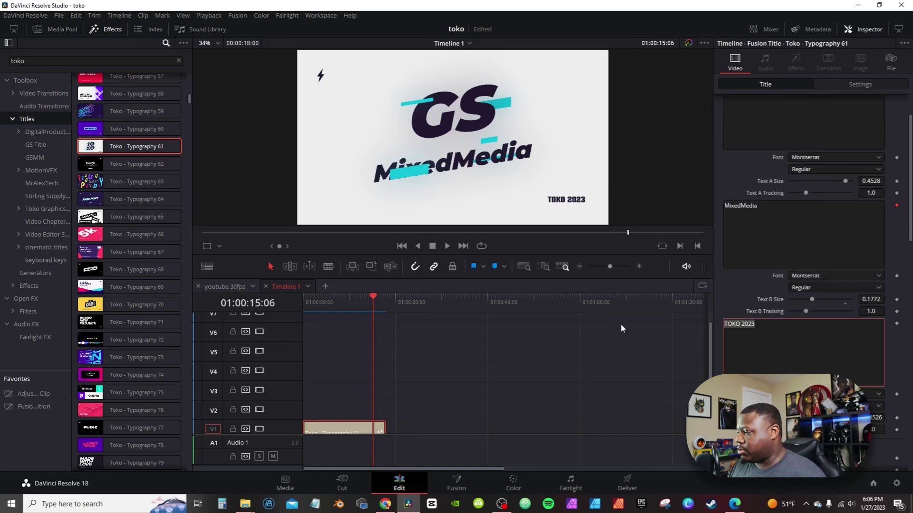
pyautogui.press('BackSpace')
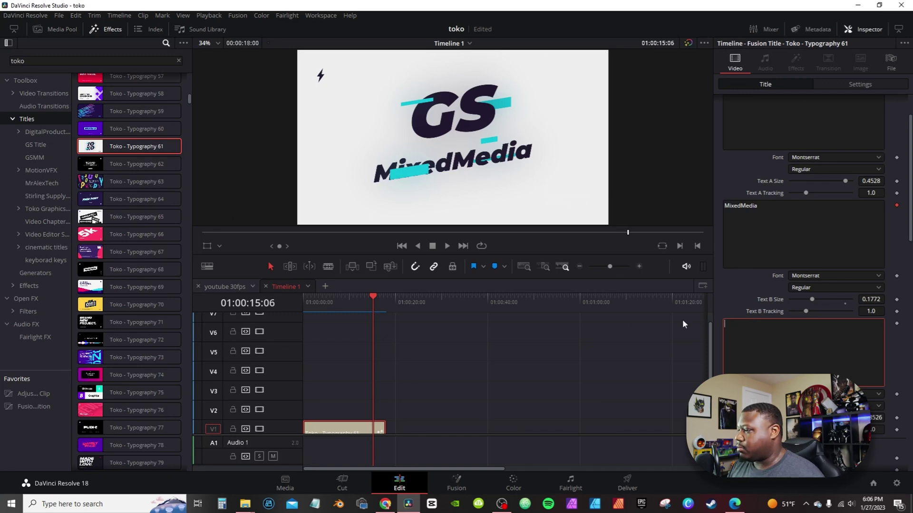
# Change the Line Glow and Element 01 colours from cyan to purple
pyautogui.click(791, 355)
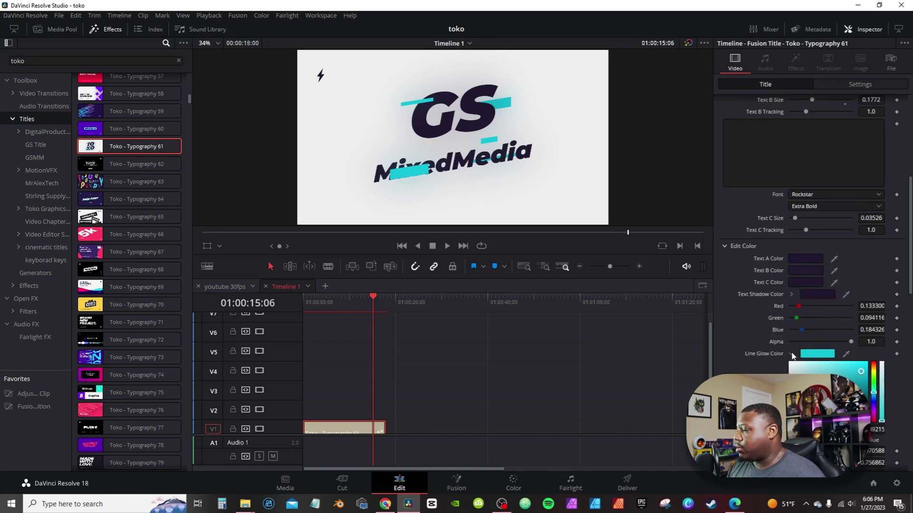
pyautogui.click(877, 409)
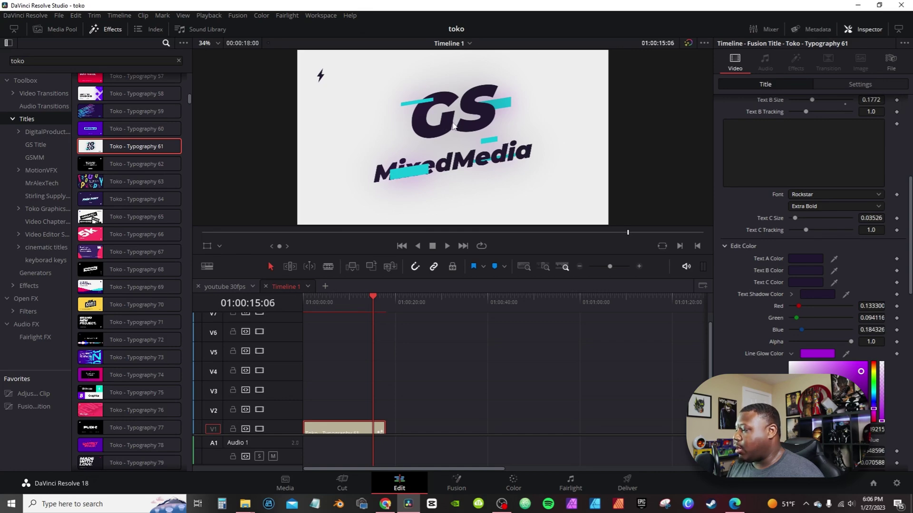
pyautogui.scroll(-3, 791, 359)
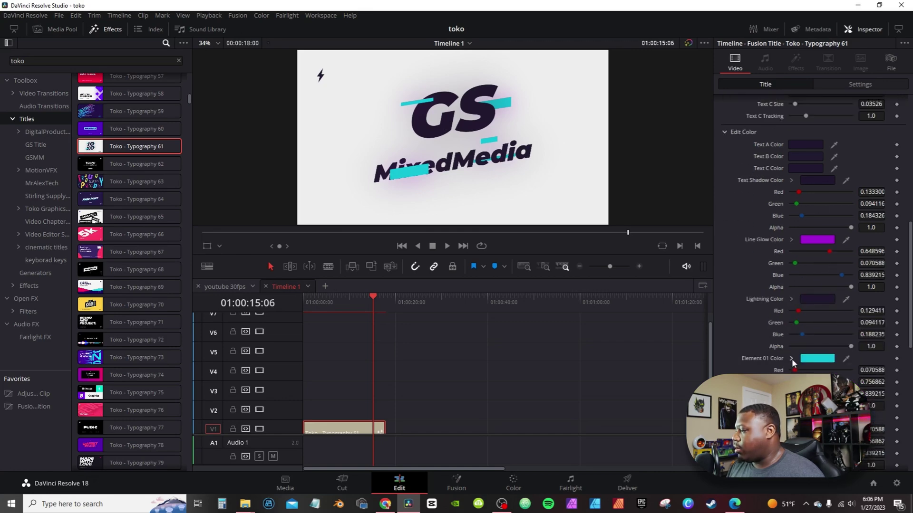
pyautogui.click(792, 358)
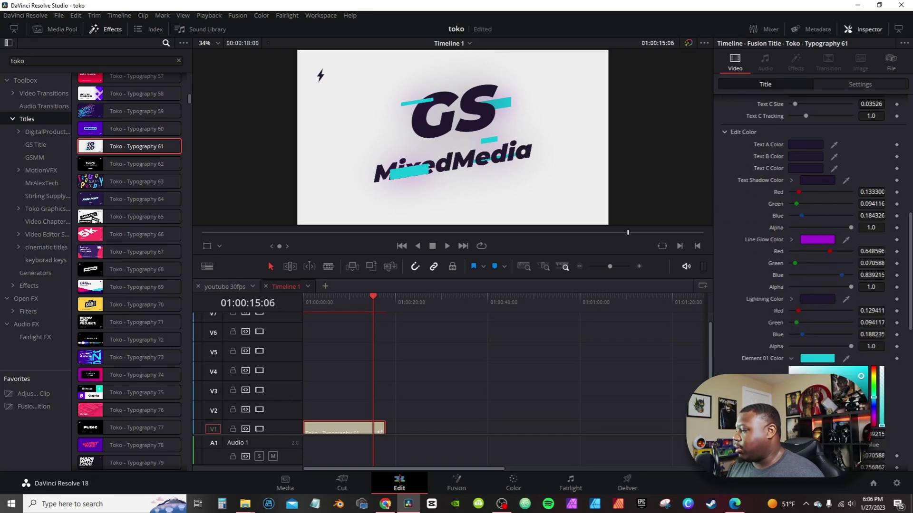
pyautogui.click(874, 413)
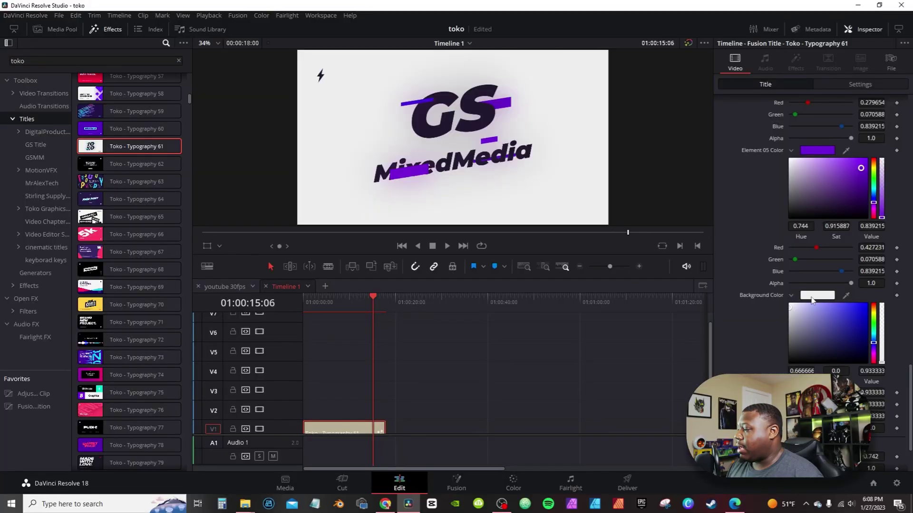
# Set the title's Background Color to black and move the title up to V3
pyautogui.click(812, 297)
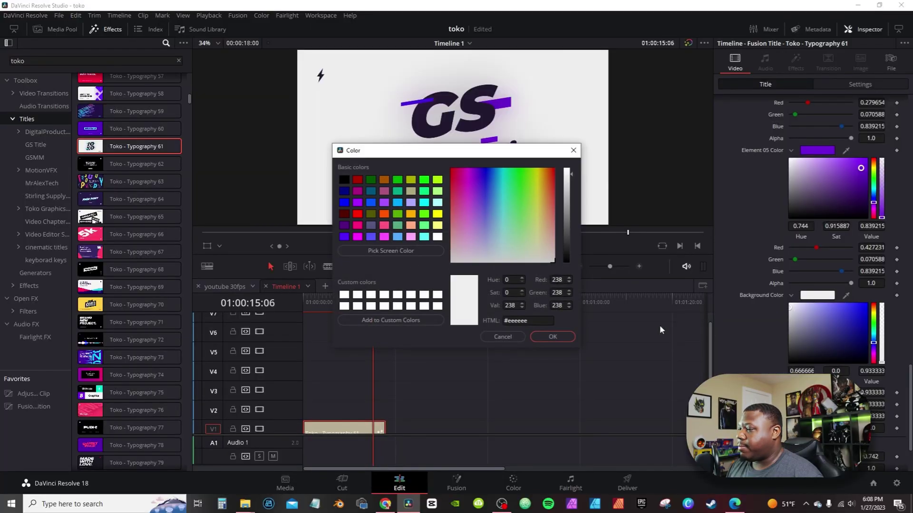
pyautogui.click(343, 179)
pyautogui.click(553, 337)
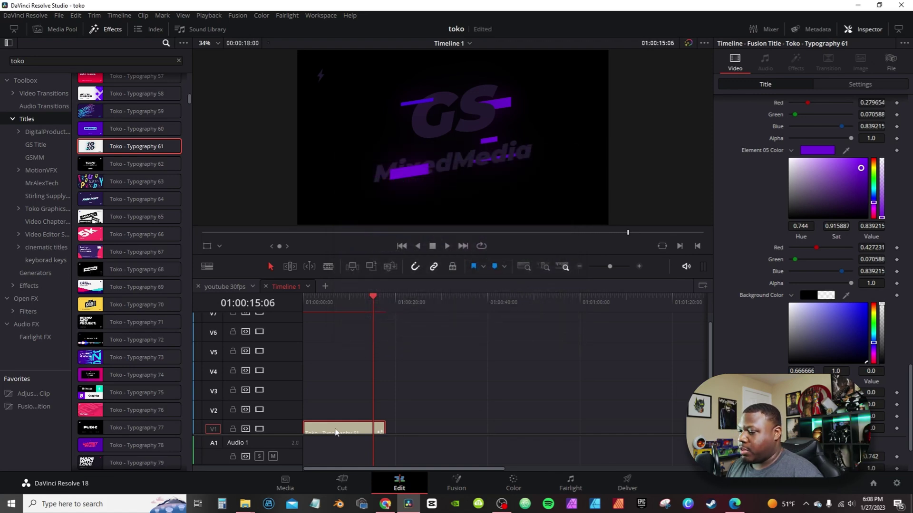
pyautogui.moveTo(336, 430); pyautogui.dragTo(337, 399)
# Preview the Typography 61 title overlaying the pexels video clip on V2
pyautogui.click(56, 29)
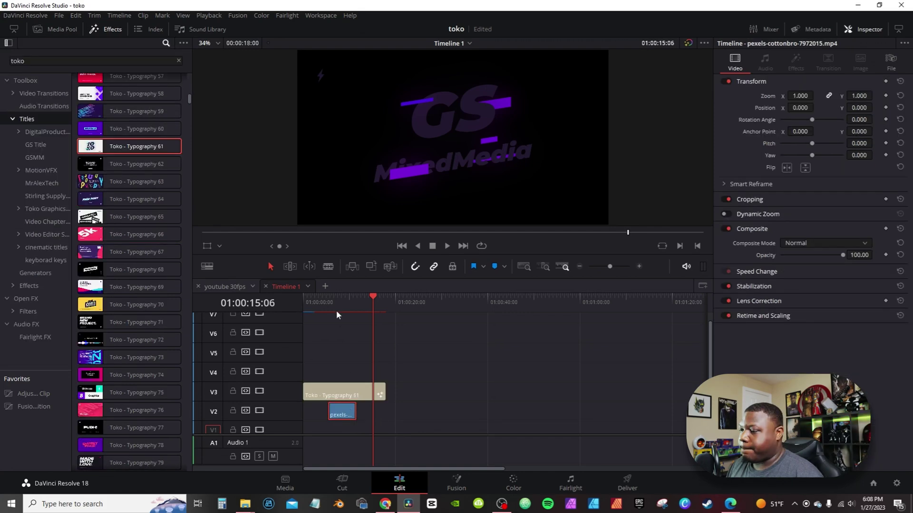
pyautogui.click(337, 307)
pyautogui.click(341, 305)
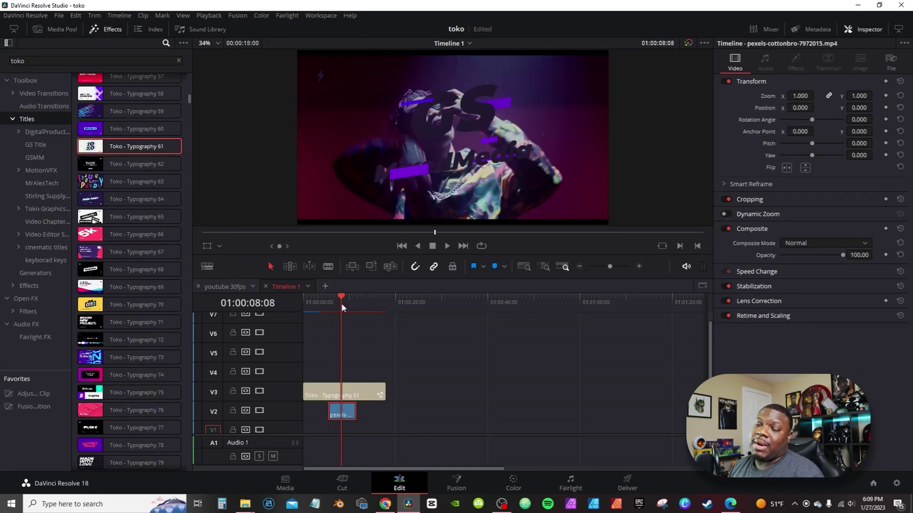
pyautogui.moveTo(341, 303); pyautogui.dragTo(333, 301)
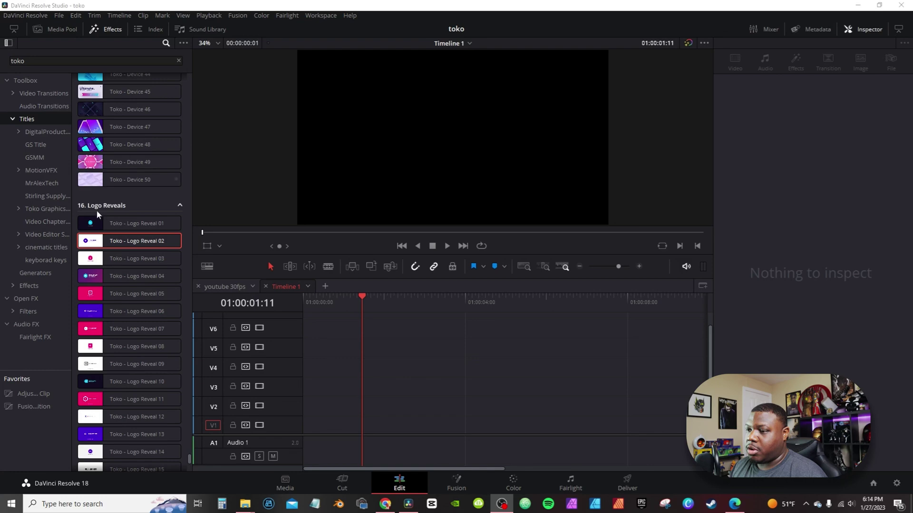
# Place Toko - Logo Reveal 02 at the start of V1, scrub to the revealed logo, and select it
pyautogui.moveTo(117, 243); pyautogui.dragTo(306, 435)
pyautogui.moveTo(345, 298); pyautogui.dragTo(431, 298)
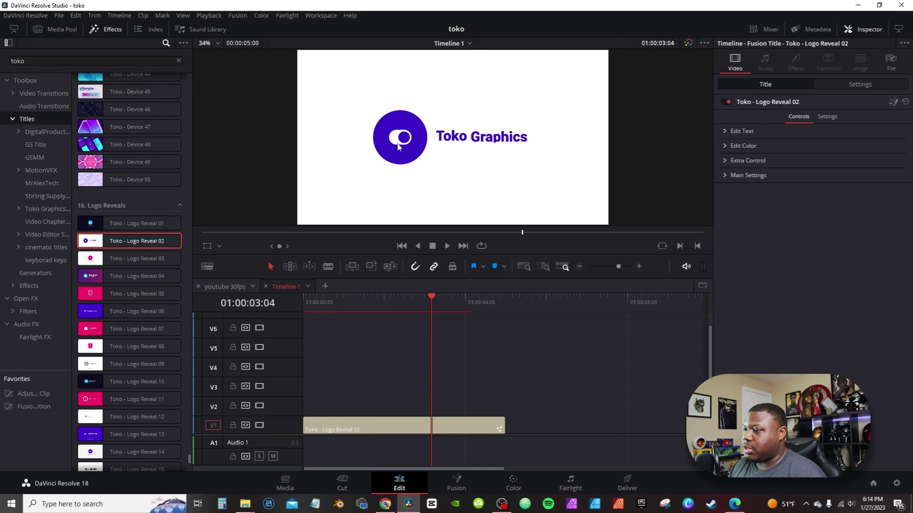
pyautogui.click(384, 429)
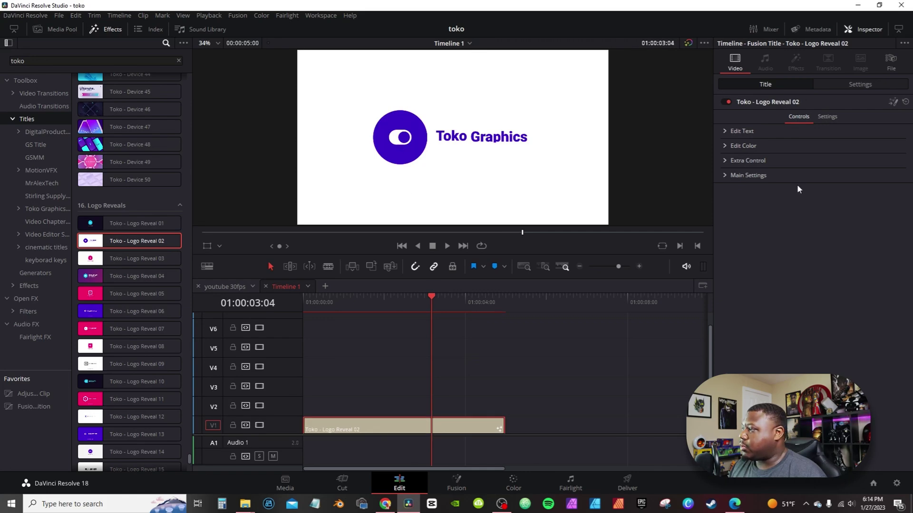
# Open the logo reveal in Fusion and ungroup the TokoLogoReveal02 node
pyautogui.click(893, 103)
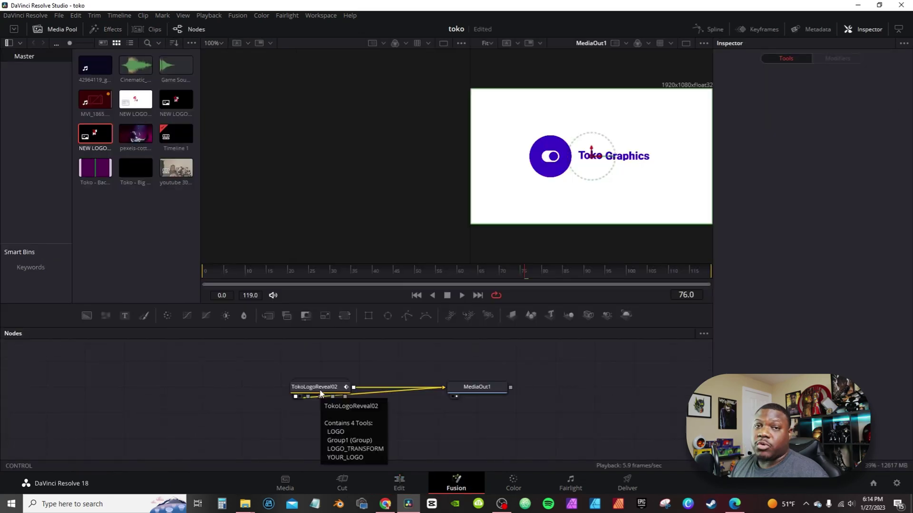
pyautogui.rightClick(321, 394)
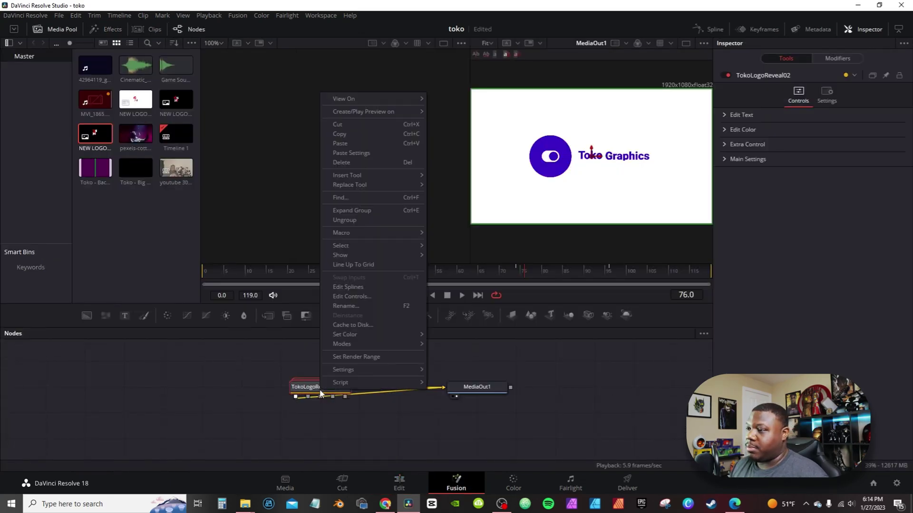
pyautogui.click(369, 220)
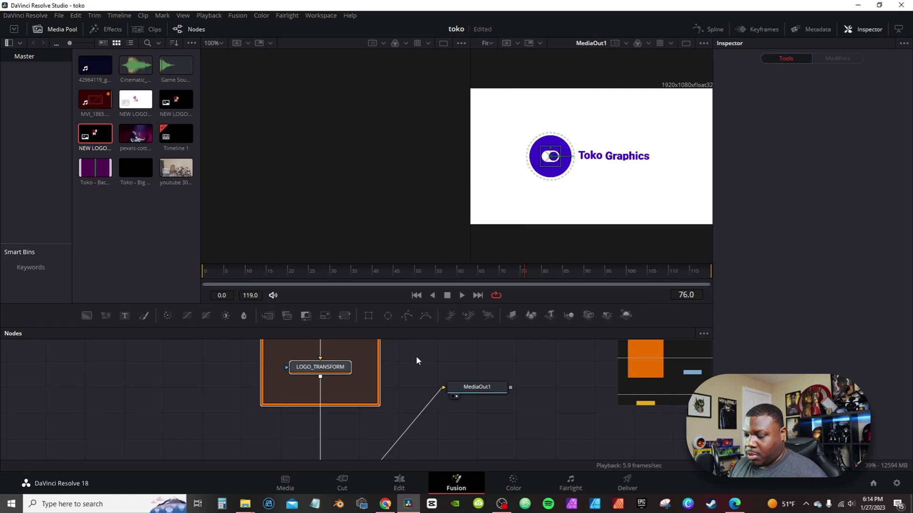
pyautogui.scroll(-5, 438, 380)
pyautogui.scroll(4, 433, 375)
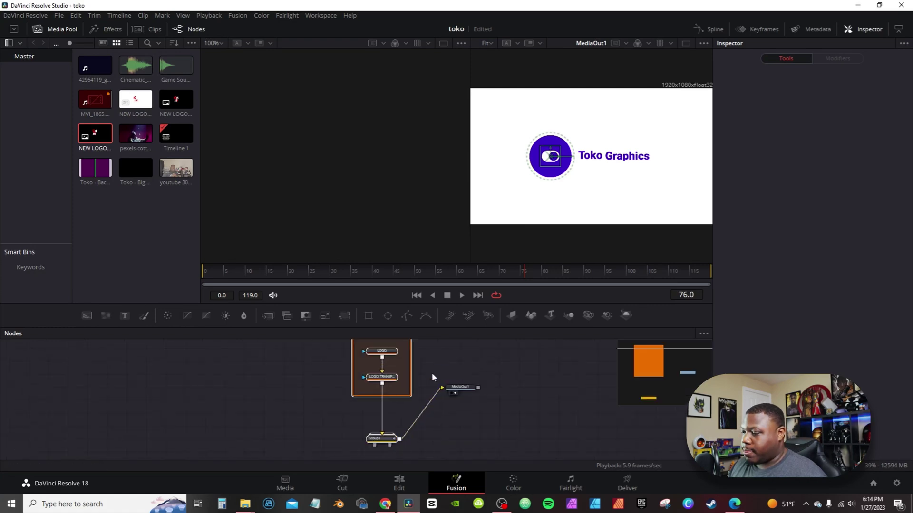
pyautogui.moveTo(486, 420); pyautogui.dragTo(524, 434)
pyautogui.scroll(-2, 428, 432)
# Ungroup Group1, then undo it, and drop the NEW LOGO image onto the LOGO node
pyautogui.moveTo(376, 431); pyautogui.dragTo(376, 424)
pyautogui.rightClick(381, 420)
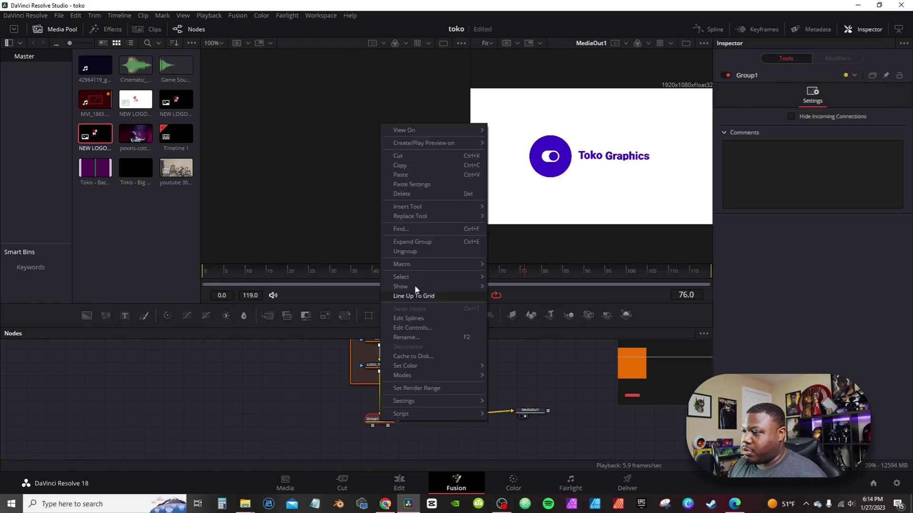
pyautogui.click(412, 251)
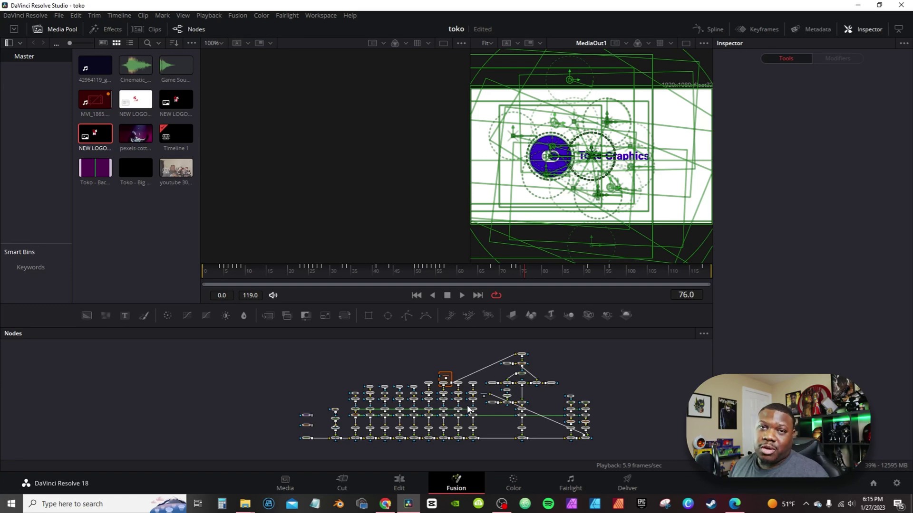
pyautogui.hotkey('ctrl', 'shift', 'w')
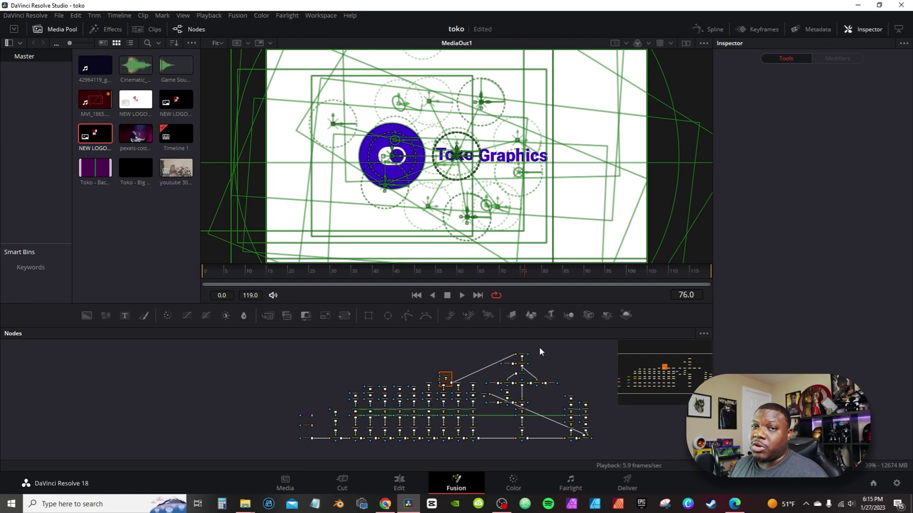
pyautogui.hotkey('ctrl', 'z')
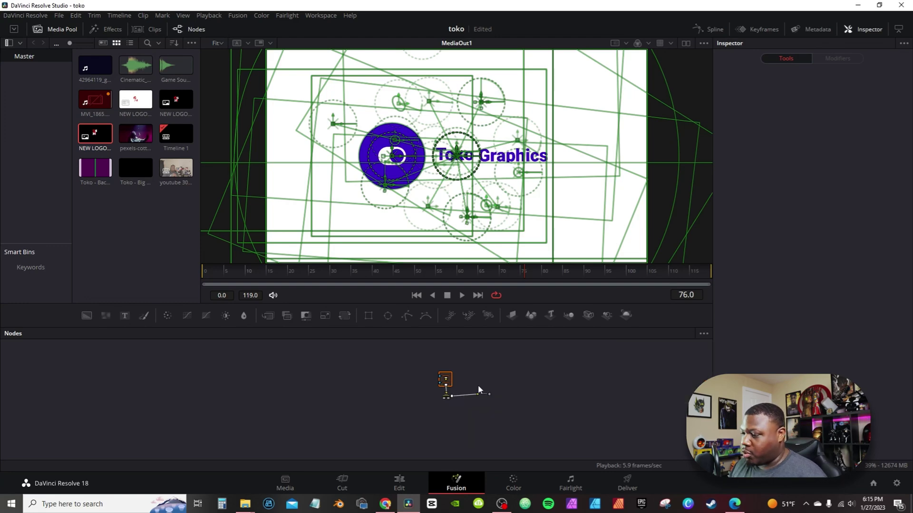
pyautogui.scroll(6, 478, 385)
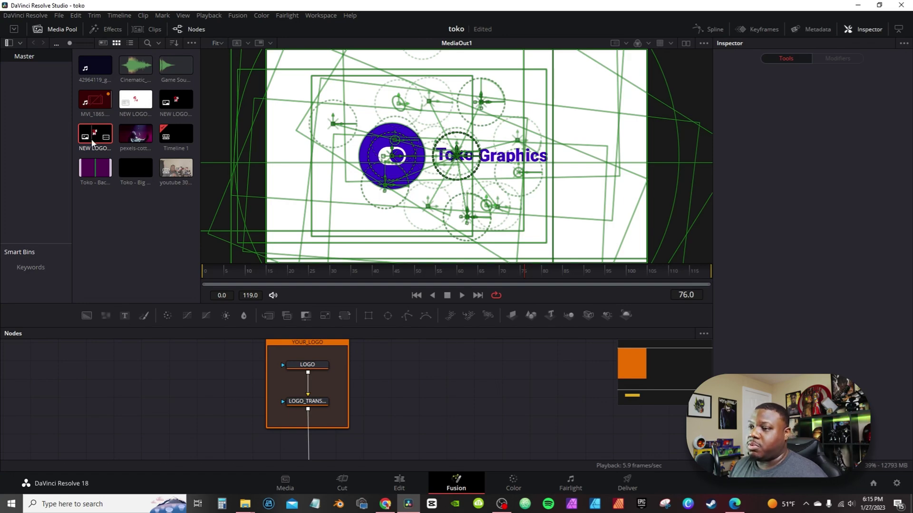
pyautogui.moveTo(97, 145); pyautogui.dragTo(312, 368)
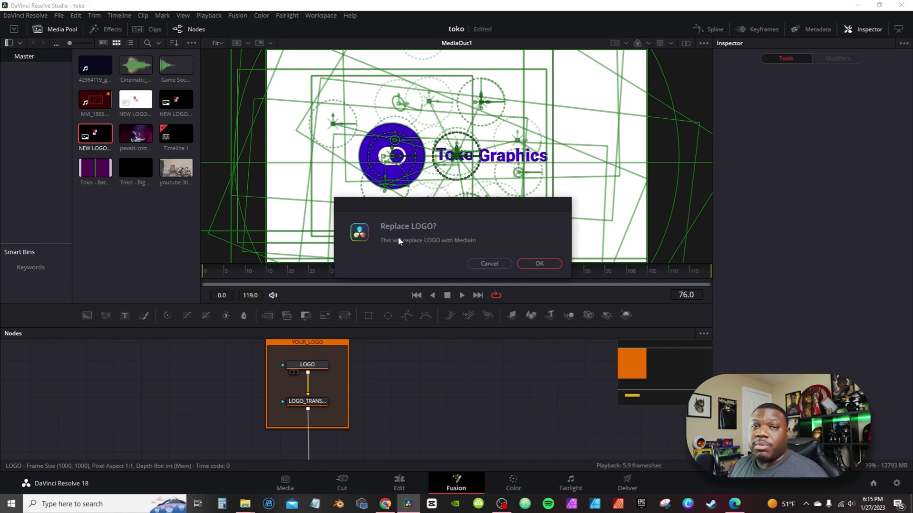
# Confirm replacing LOGO with the NEW LOGO1 image and select the LOGO_TRANSFORM node
pyautogui.click(539, 264)
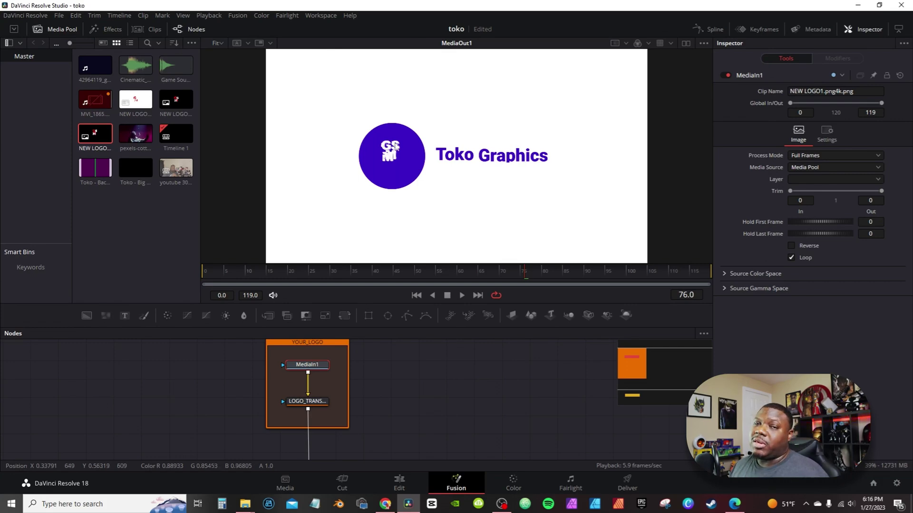
pyautogui.click(307, 402)
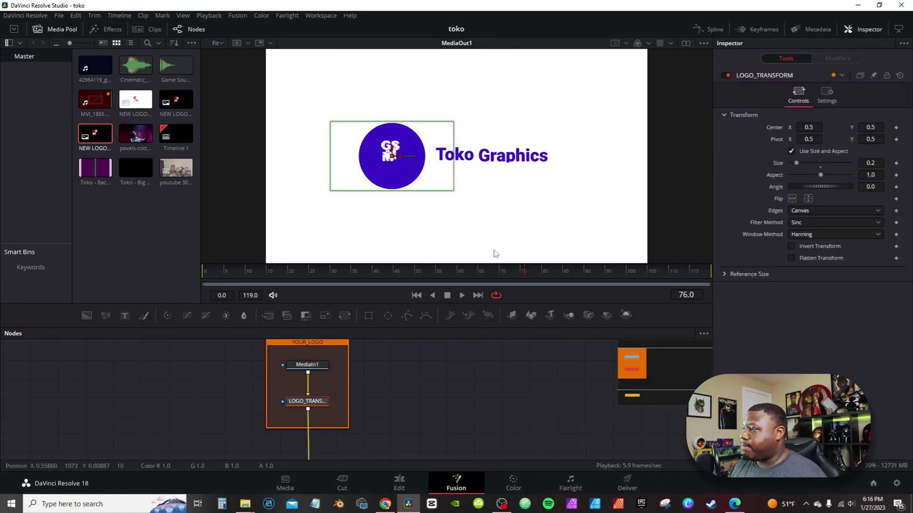
# Set the logo size to 0.33, centre it at 0.504, 0.48, and play from the start
pyautogui.click(800, 163)
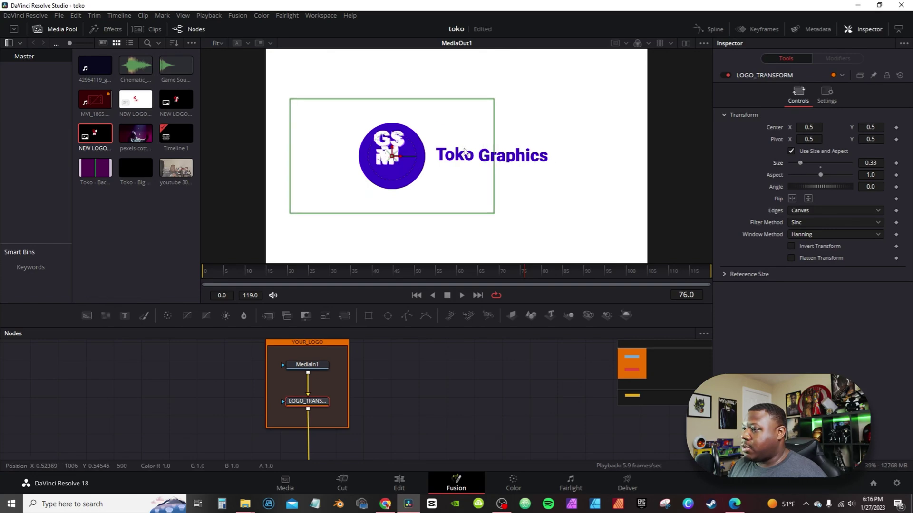
pyautogui.moveTo(813, 125)
pyautogui.mouseDown()
pyautogui.moveTo(799, 124)
pyautogui.moveTo(814, 124)
pyautogui.mouseUp()
pyautogui.moveTo(876, 127); pyautogui.dragTo(869, 128)
pyautogui.moveTo(809, 127); pyautogui.dragTo(811, 127)
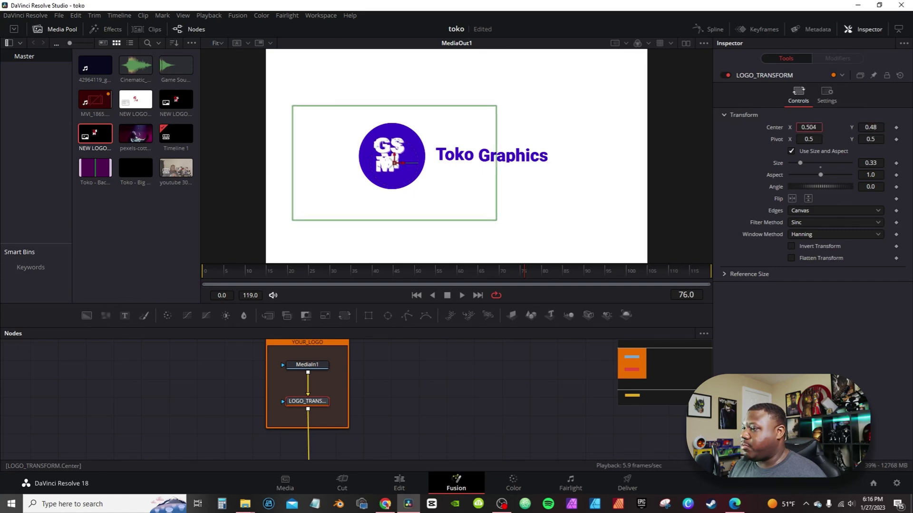
pyautogui.press('Home')
pyautogui.click(462, 295)
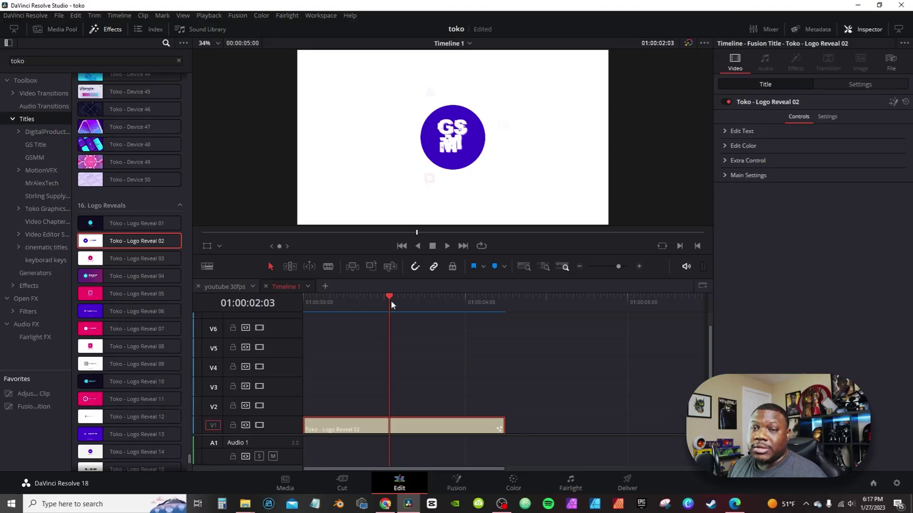
# Scrub the Logo Reveal 02 clip on the Edit page to preview the custom GS MM logo
pyautogui.moveTo(391, 300)
pyautogui.mouseDown()
pyautogui.moveTo(404, 301)
pyautogui.moveTo(358, 299)
pyautogui.moveTo(395, 302)
pyautogui.mouseUp()
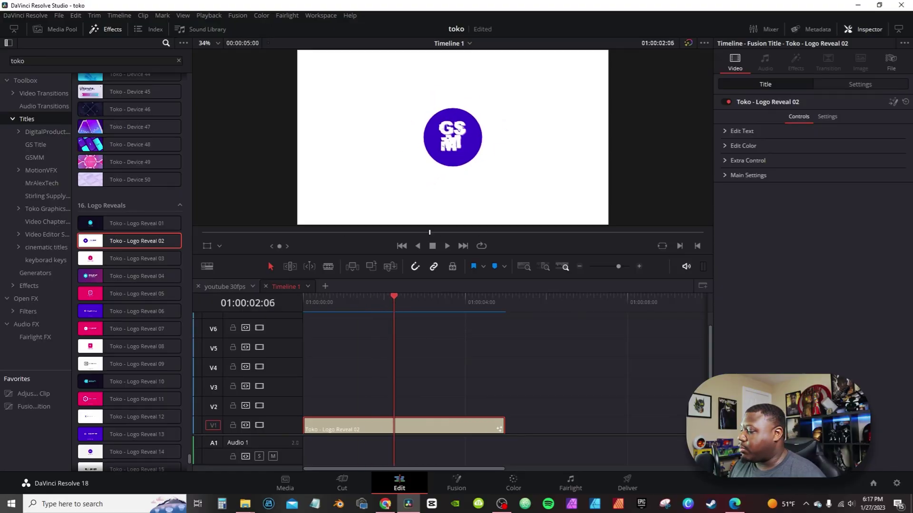
# Make the timeline vertical 1080 x 1920, save the project, and play the reveal from the start
pyautogui.click(896, 485)
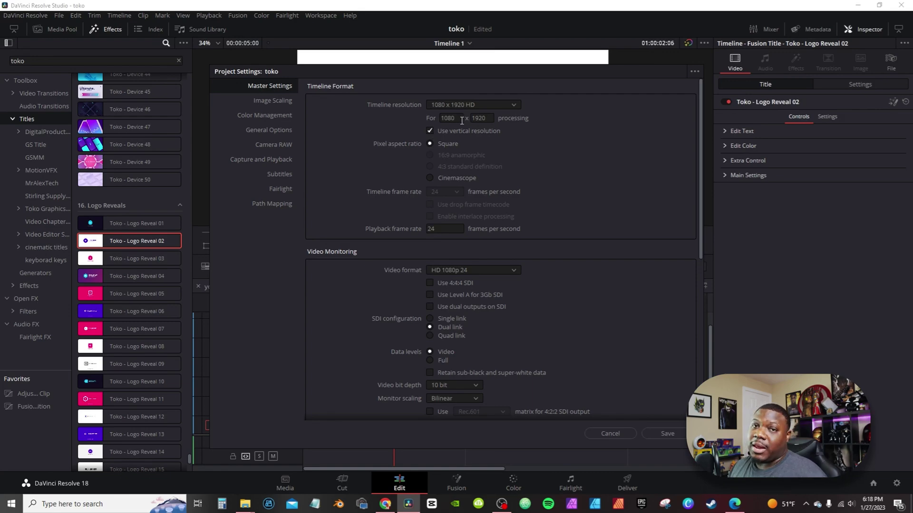
pyautogui.click(671, 434)
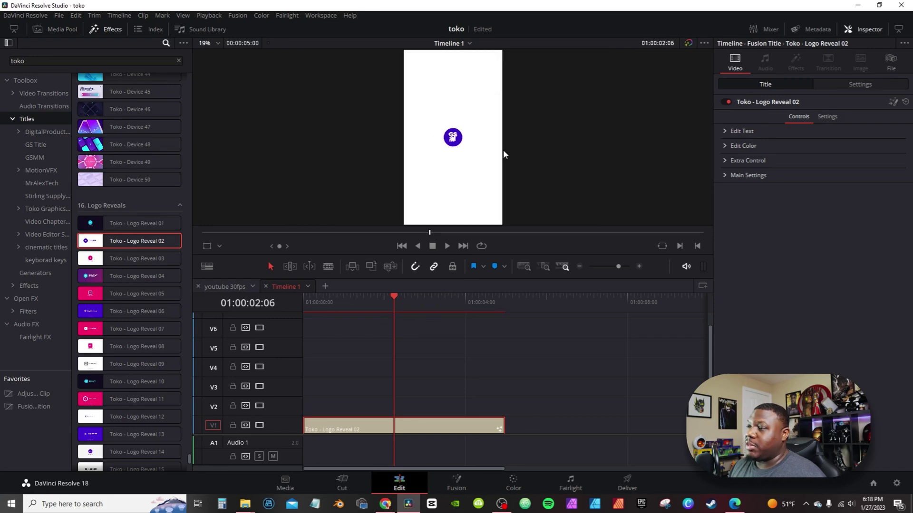
pyautogui.hotkey('ctrl', 's')
pyautogui.click(302, 299)
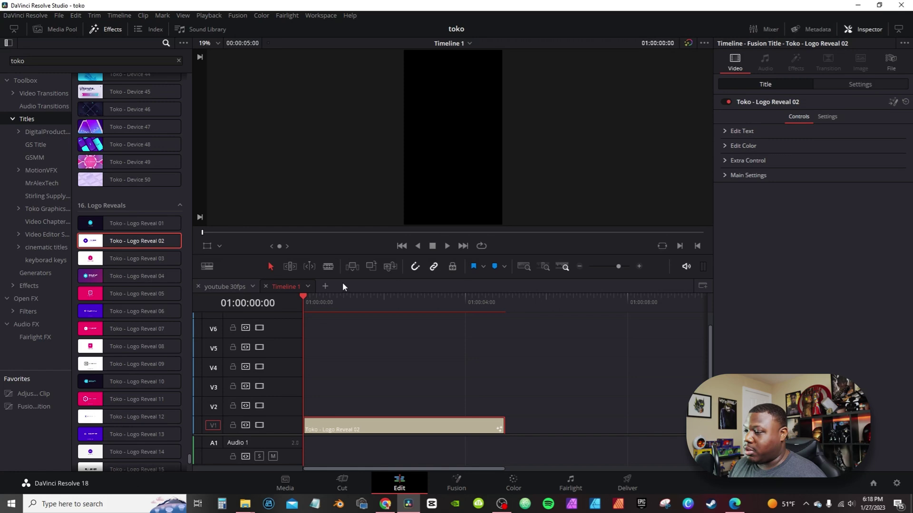
pyautogui.click(445, 245)
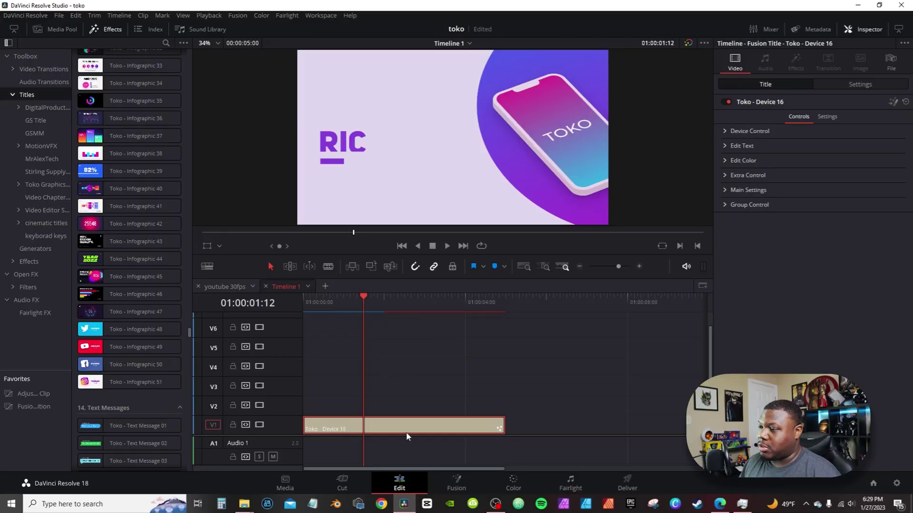
# Open the Toko - Device 16 title in Fusion and select its PLACEHOLDER node
pyautogui.click(893, 103)
pyautogui.click(193, 386)
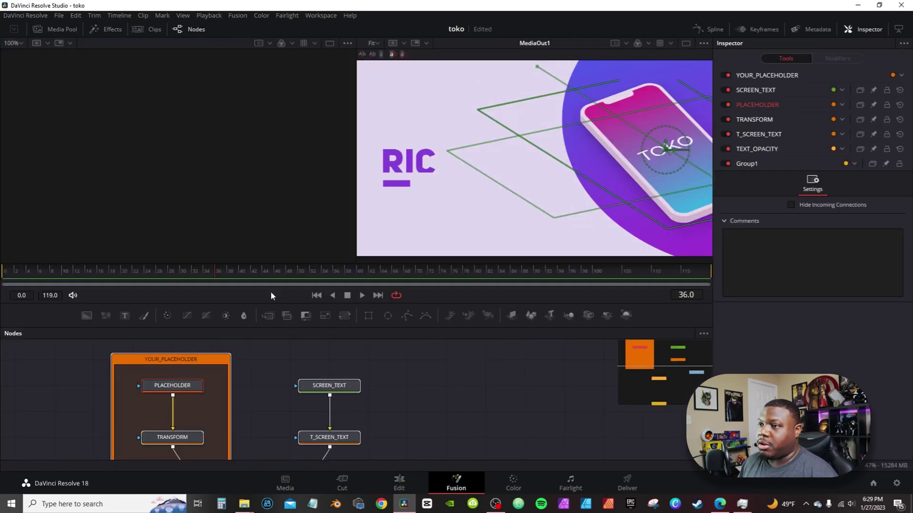
# Replace the PLACEHOLDER node with pexels-cottonbro-7972015.mp4 and show a single large viewer
pyautogui.click(67, 30)
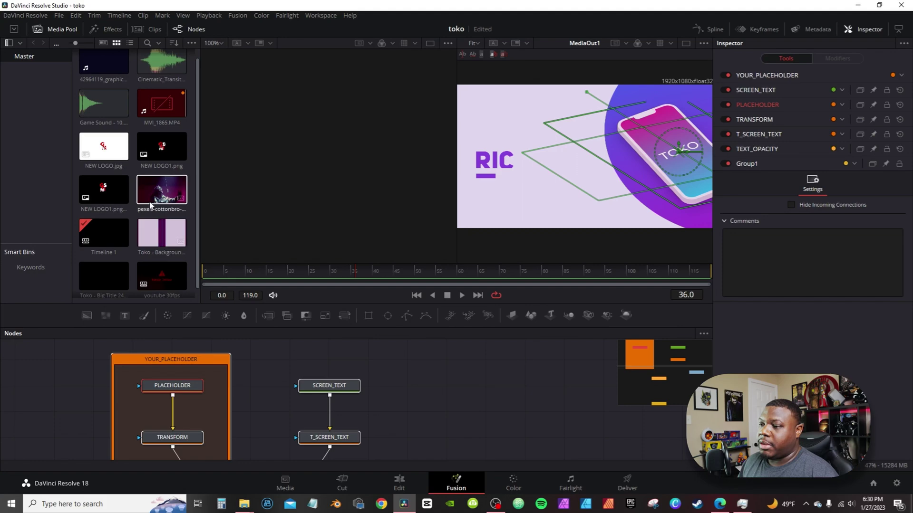
pyautogui.moveTo(155, 195); pyautogui.dragTo(189, 386)
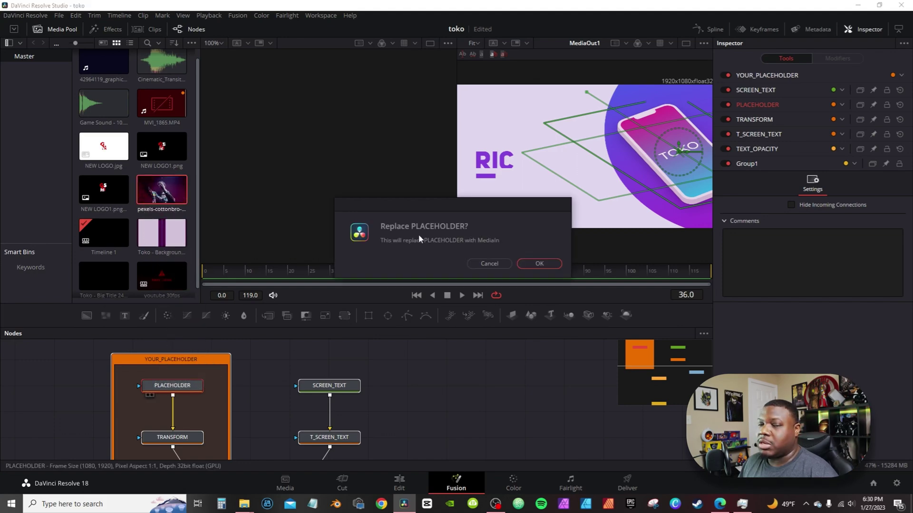
pyautogui.click(540, 262)
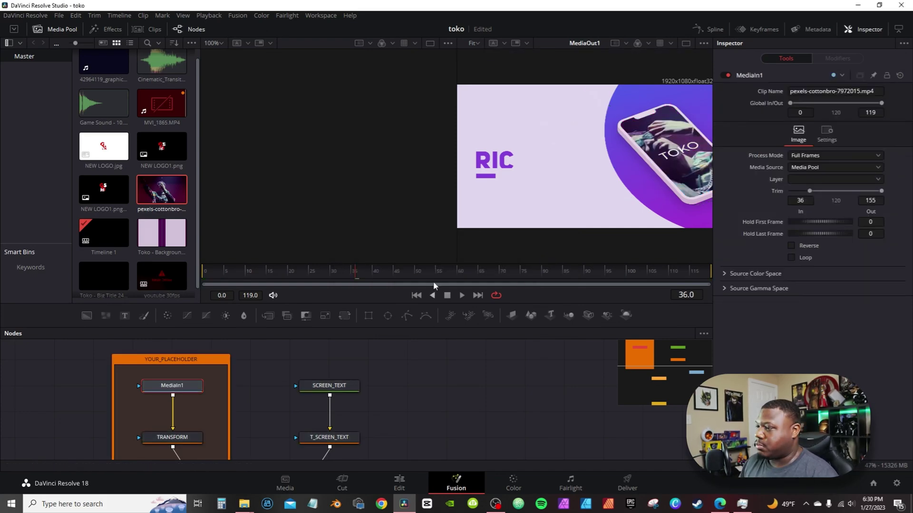
pyautogui.click(684, 42)
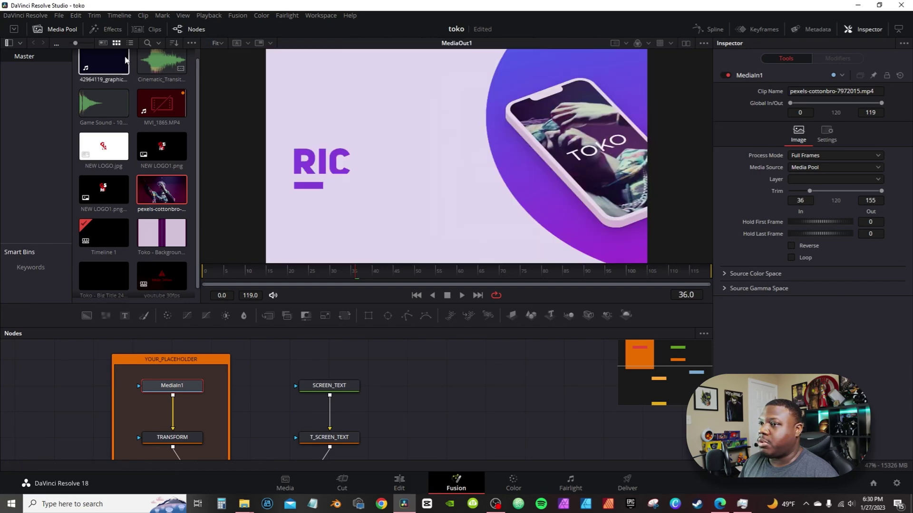
pyautogui.click(61, 29)
# Change playback options from the viewer's right-click menu
pyautogui.rightClick(445, 298)
pyautogui.click(459, 302)
pyautogui.rightClick(437, 299)
pyautogui.click(457, 312)
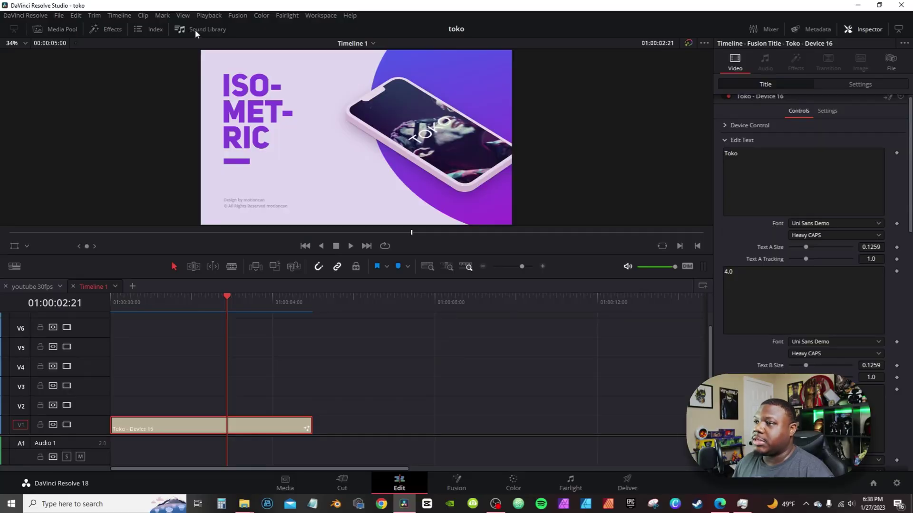
# Add the 03. Extra Materials > Sound FX folder to the Sound Library, scanning in 801 clips
pyautogui.click(195, 30)
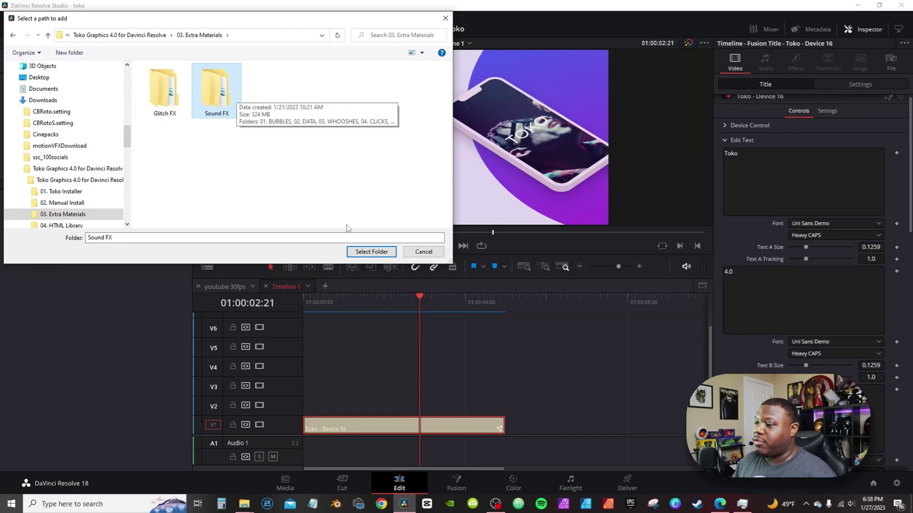
pyautogui.click(363, 252)
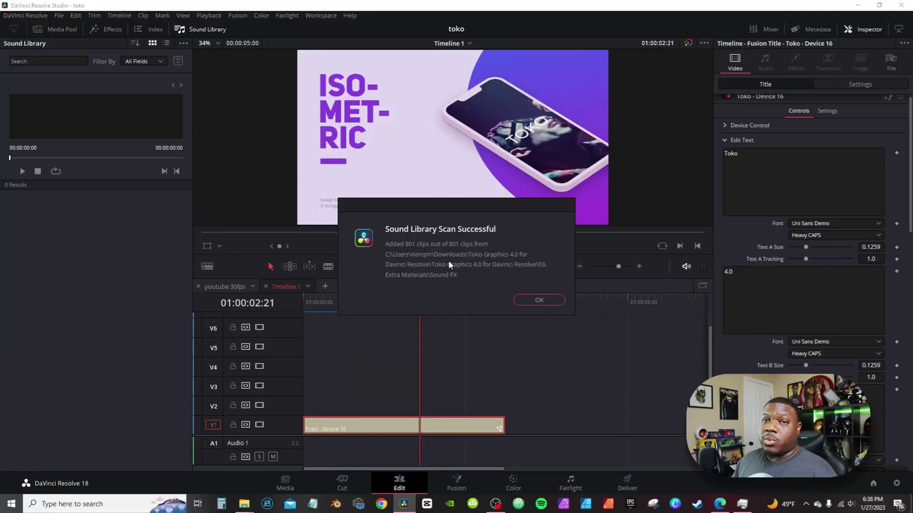
pyautogui.click(540, 300)
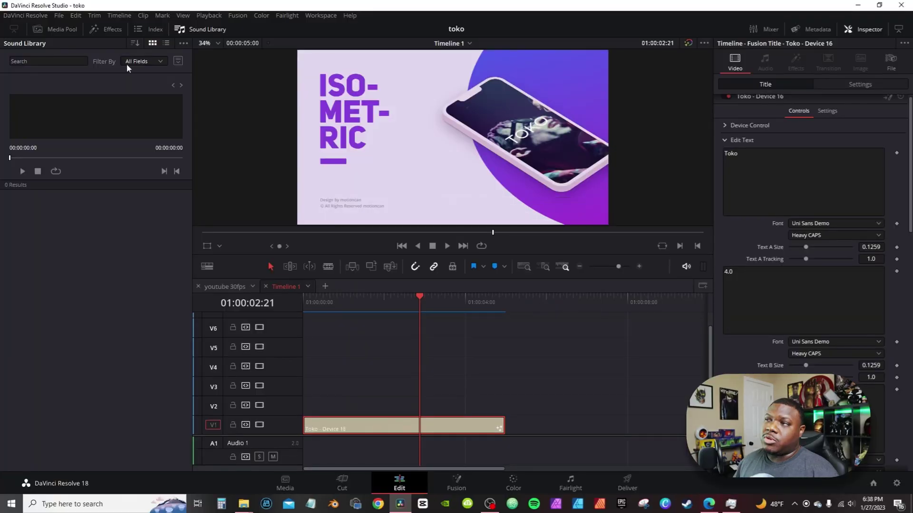
# Search the Sound Library for *** to list all 1303 sounds
pyautogui.click(71, 61)
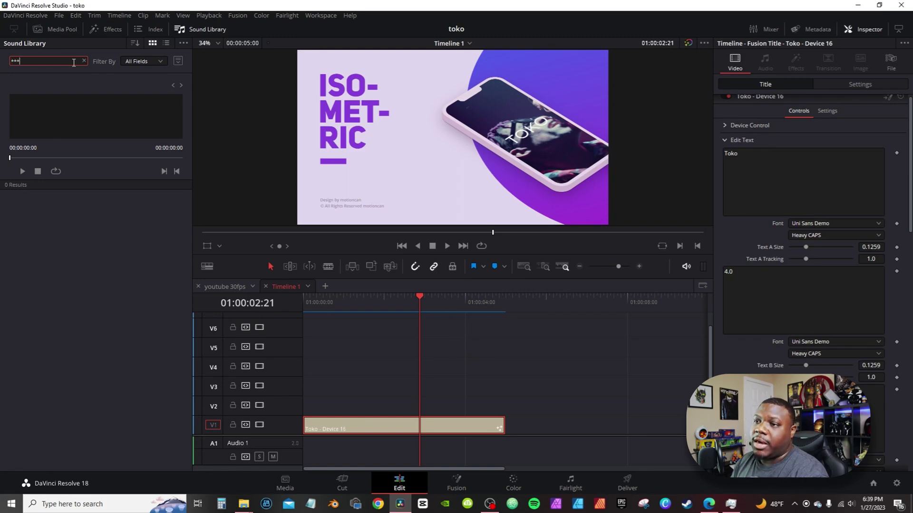
pyautogui.write('***')
pyautogui.press('Return')
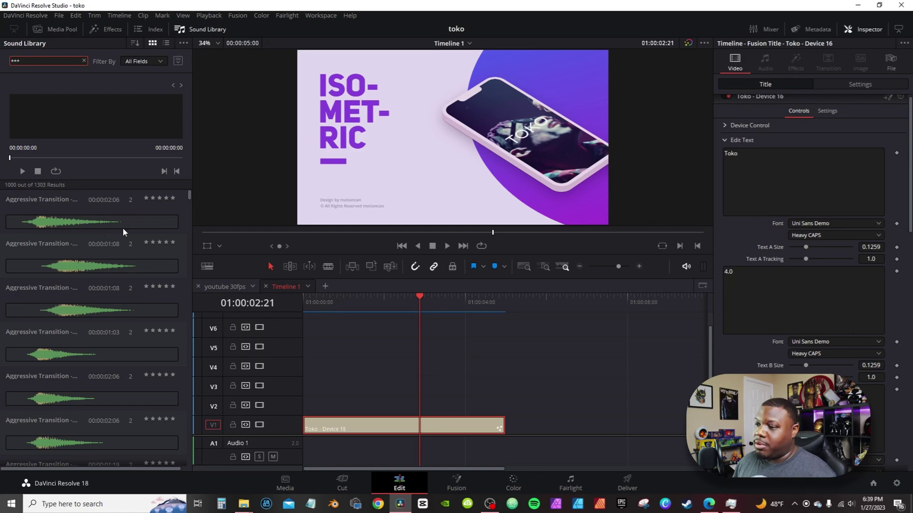
# Preview the 1.0 sec BR - MGT - Rectangle Bottom sound and place it on the timeline
pyautogui.scroll(-10, 179, 197)
pyautogui.click(110, 426)
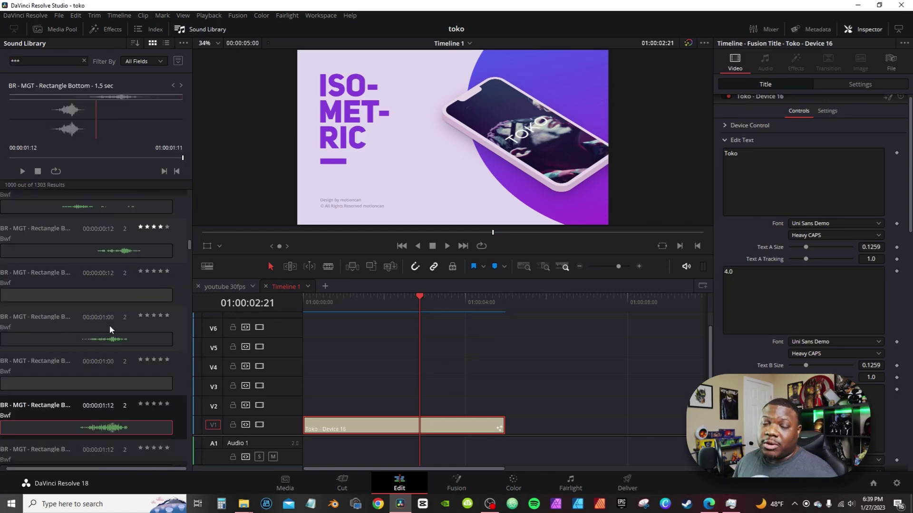
pyautogui.click(113, 339)
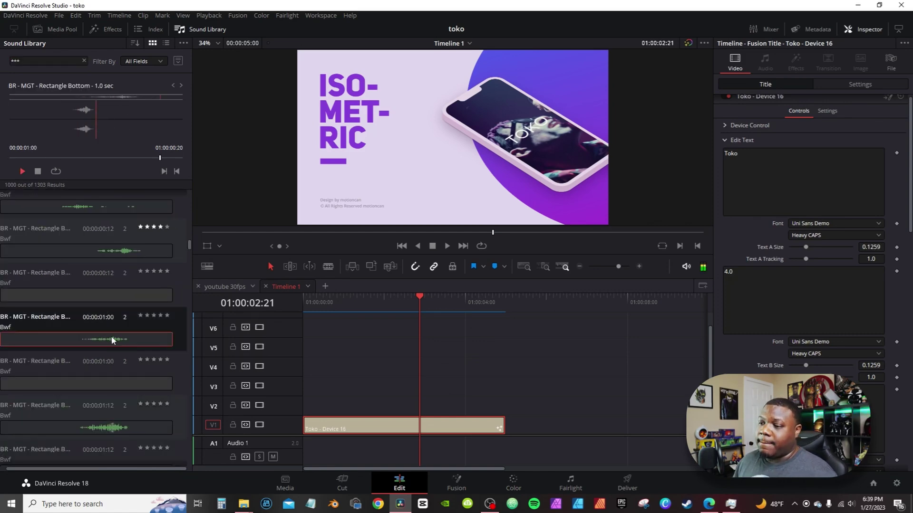
pyautogui.moveTo(106, 337); pyautogui.dragTo(471, 407)
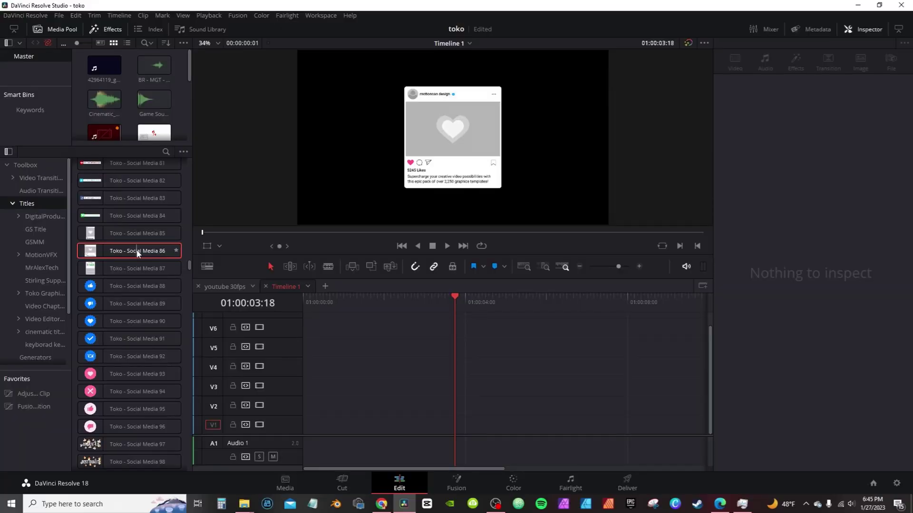
# Scroll the Titles library to the Toko Text Messages set, previewing Text Message 01
pyautogui.scroll(10, 123, 250)
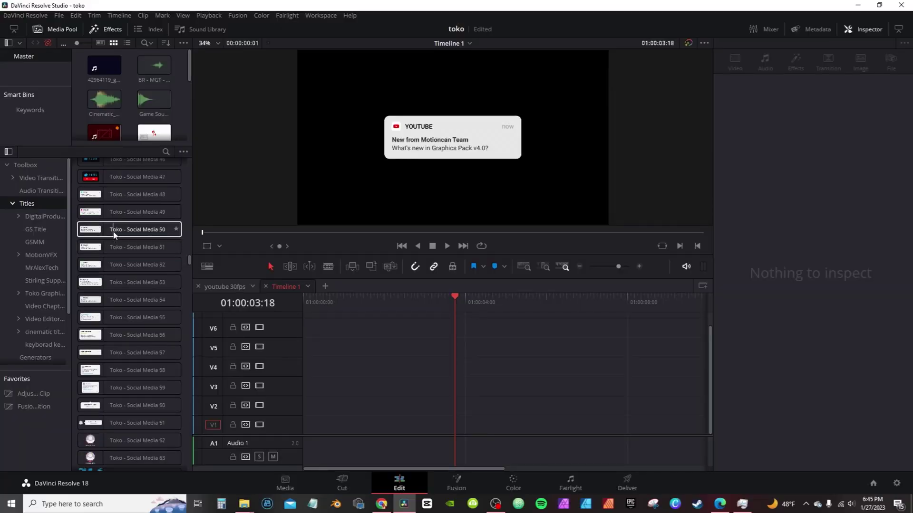
pyautogui.scroll(-20, 117, 235)
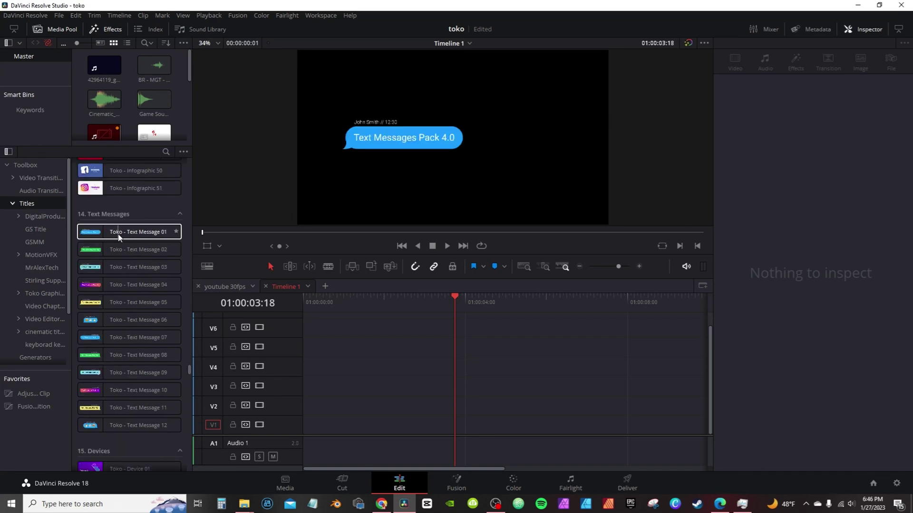